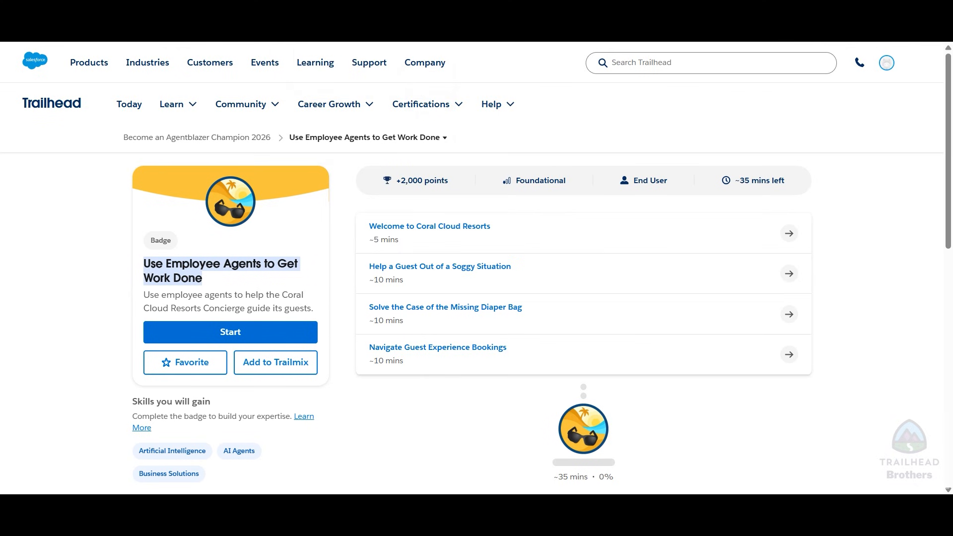
# Step: Open the Welcome to Coral Cloud Resorts unit and review its org sign-up instructions, the account verification email and the Developer Edition sign-up form
pyautogui.click(429, 226)
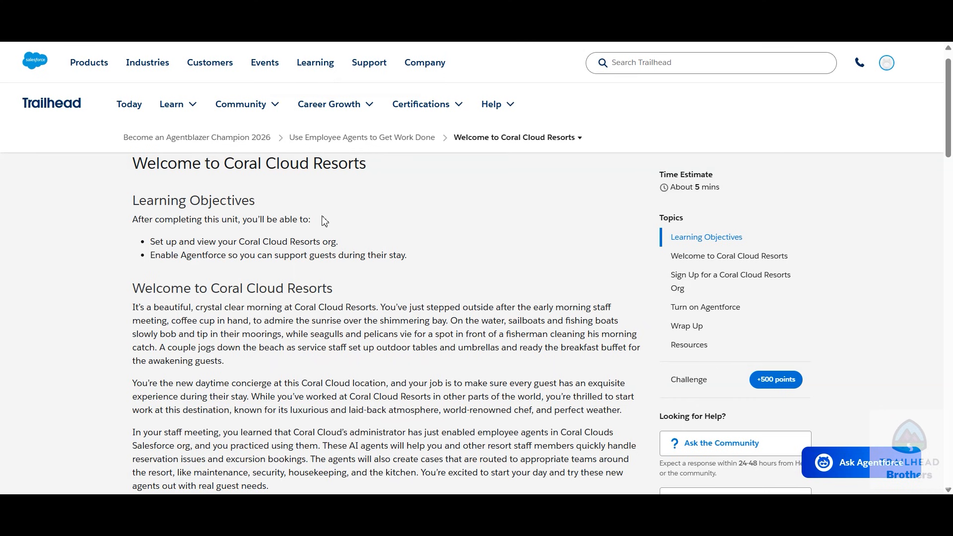
pyautogui.scroll(-7, 355, 254)
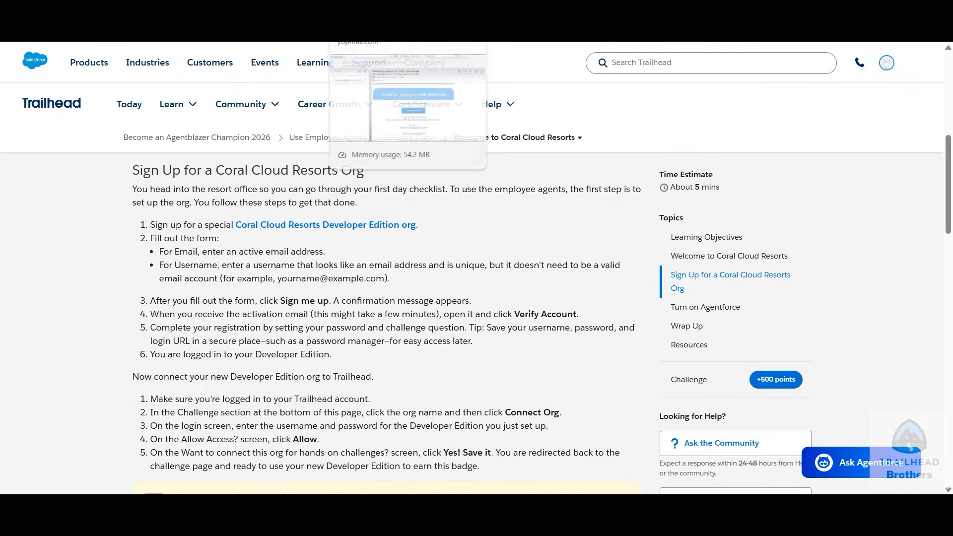
pyautogui.click(358, 10)
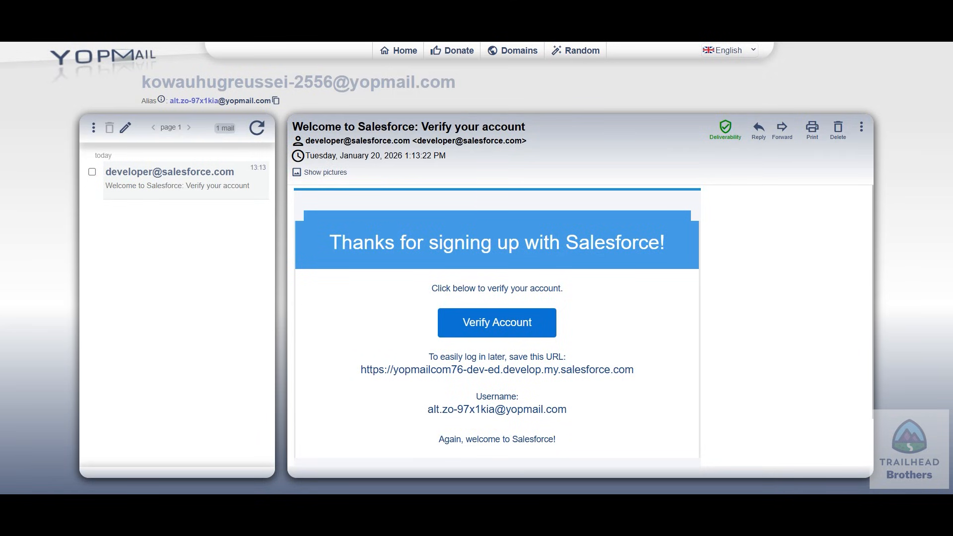
pyautogui.click(243, 10)
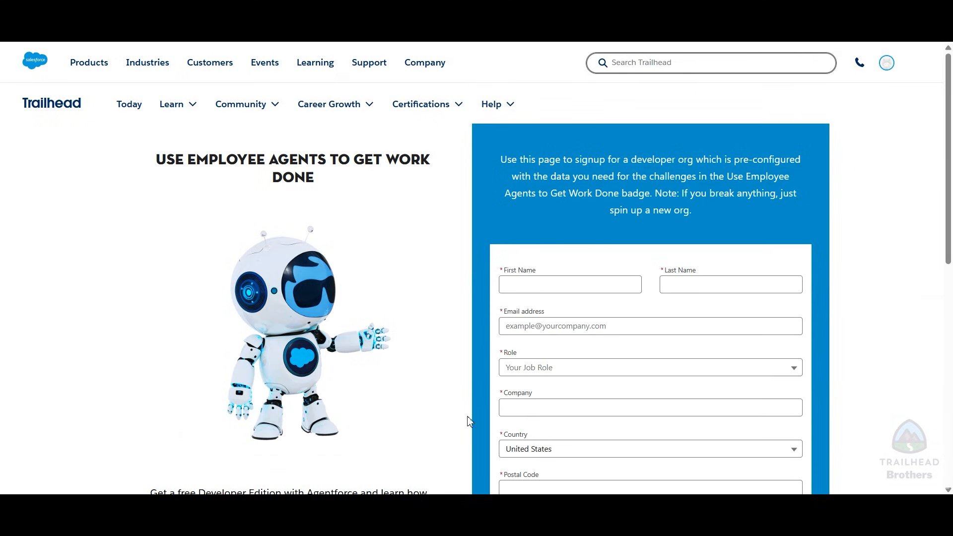
pyautogui.scroll(-5, 355, 326)
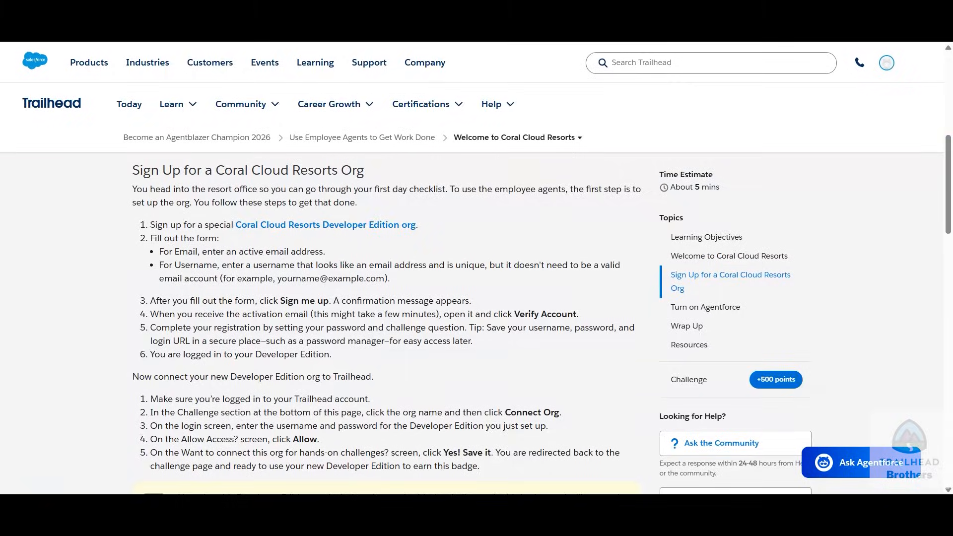
# Step: Check which hands-on org is chosen in the unit's Challenge section and where another org can be connected
pyautogui.scroll(-15, 124, 339)
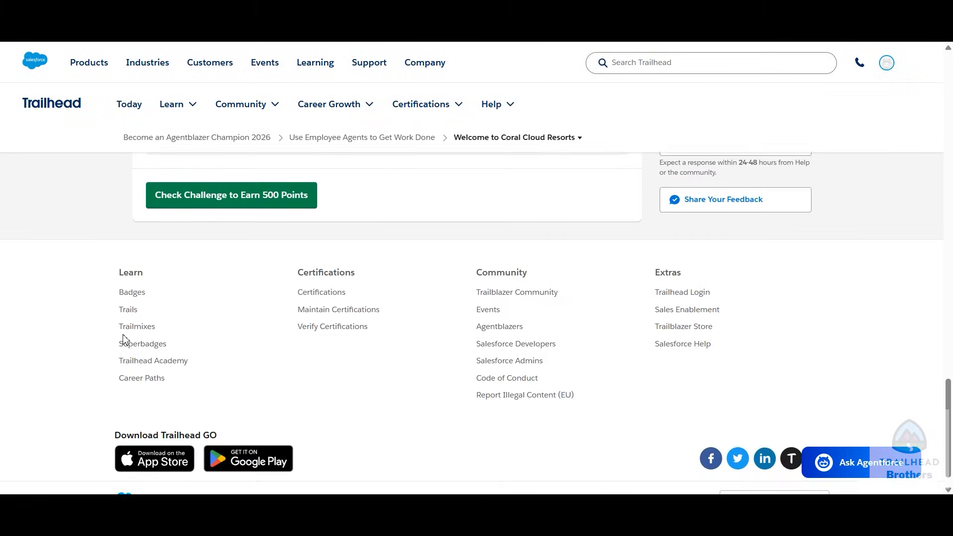
pyautogui.scroll(2, 124, 340)
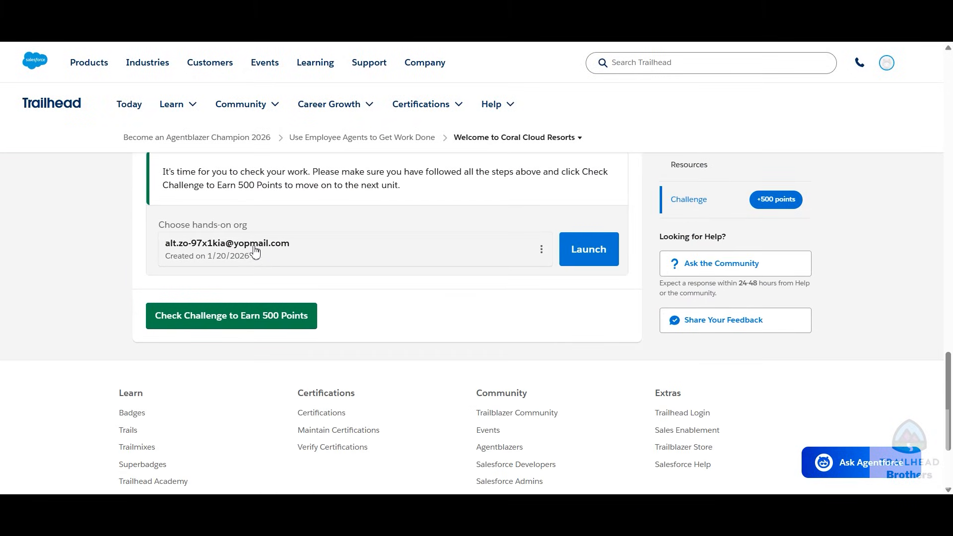
pyautogui.click(539, 259)
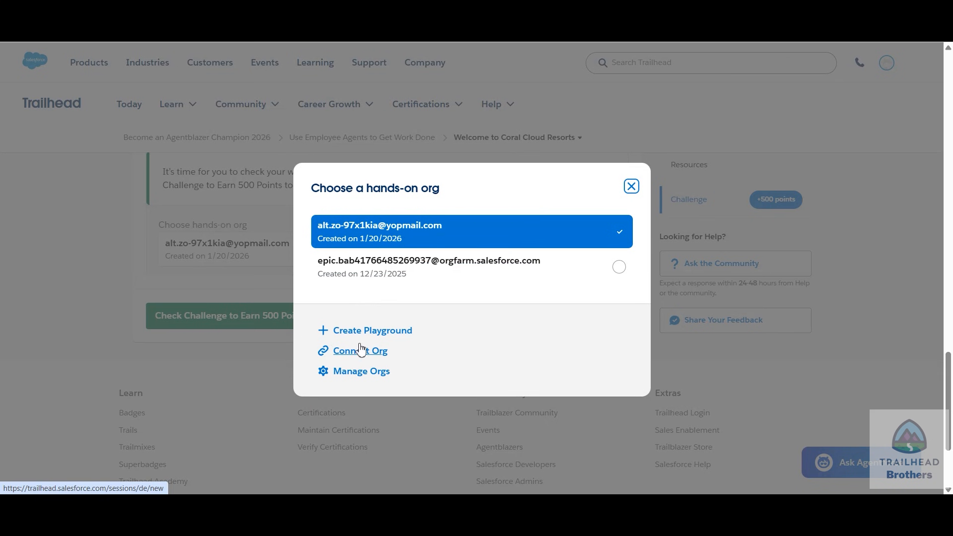
pyautogui.click(102, 250)
# Step: Read the unit's instructions for connecting the org to Trailhead and turning on Agentforce
pyautogui.scroll(15, 169, 281)
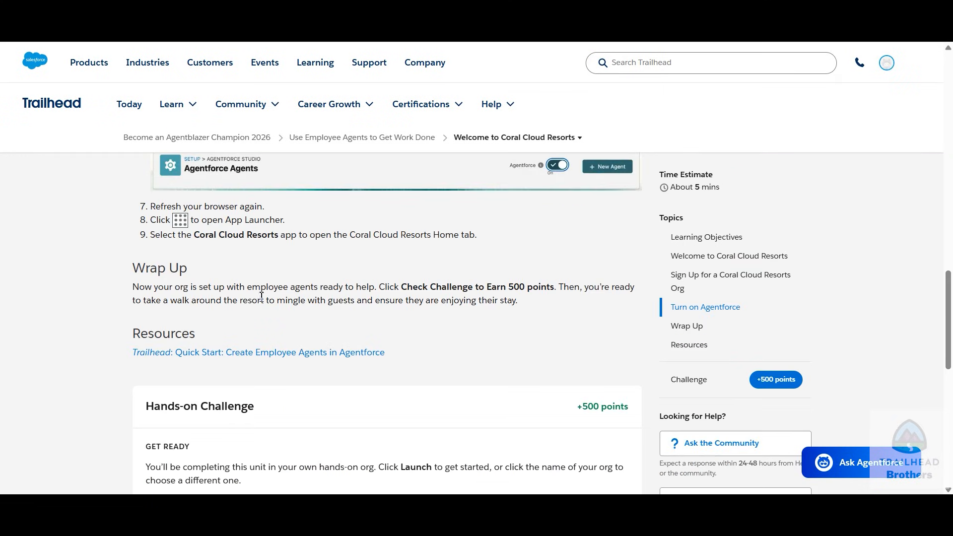
pyautogui.scroll(10, 262, 297)
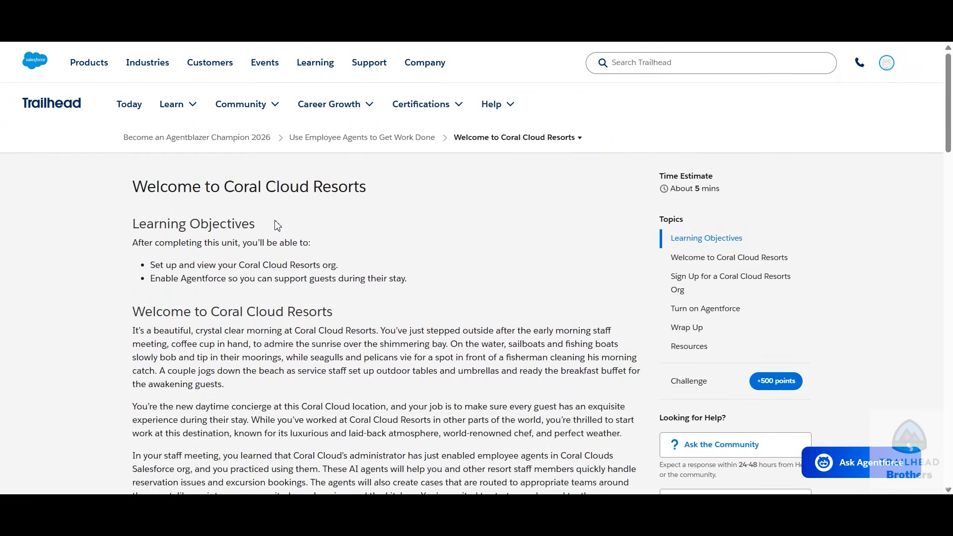
pyautogui.scroll(-10, 278, 228)
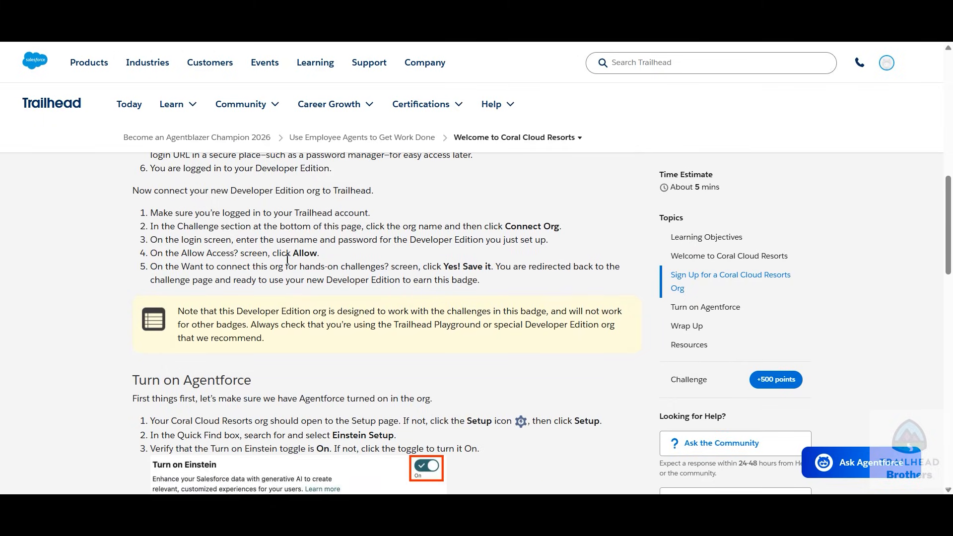
pyautogui.moveTo(139, 190); pyautogui.dragTo(485, 281)
pyautogui.scroll(-3, 302, 259)
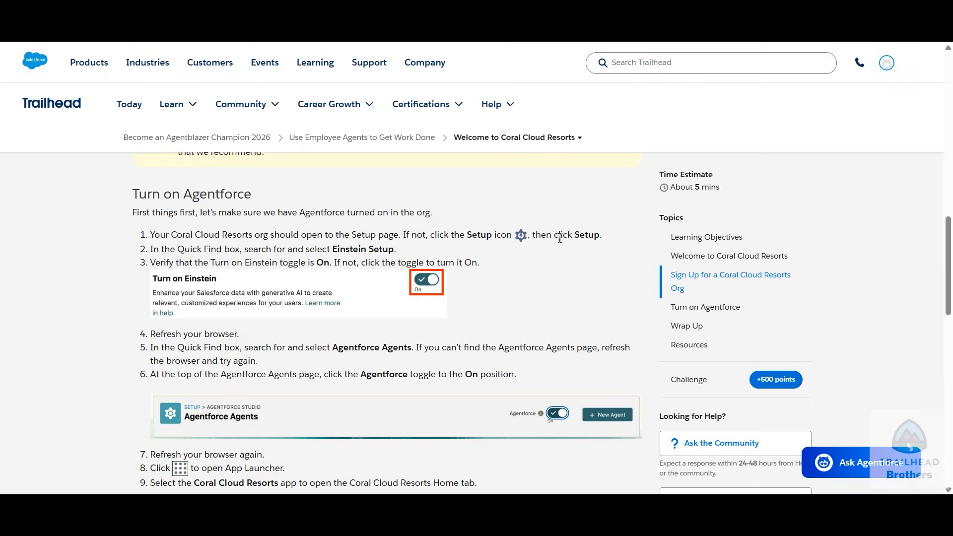
# Step: Copy "Einstein Setup" from the unit's instructions, search for it in the org's Setup and try to open the matching page
pyautogui.moveTo(337, 251); pyautogui.dragTo(393, 250)
pyautogui.hotkey('ctrl', 'c')
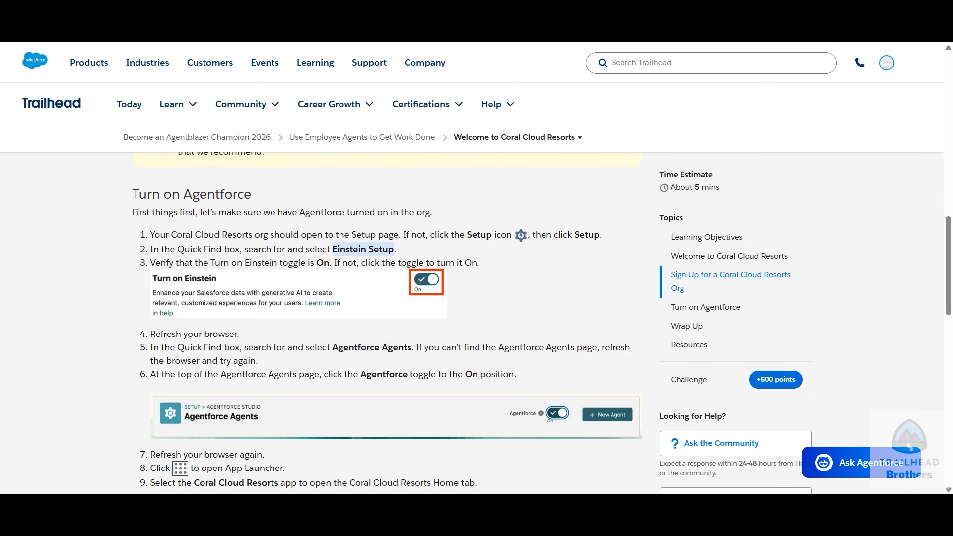
pyautogui.hotkey('ctrl', 'Tab')
pyautogui.click(94, 117)
pyautogui.hotkey('ctrl', 'v')
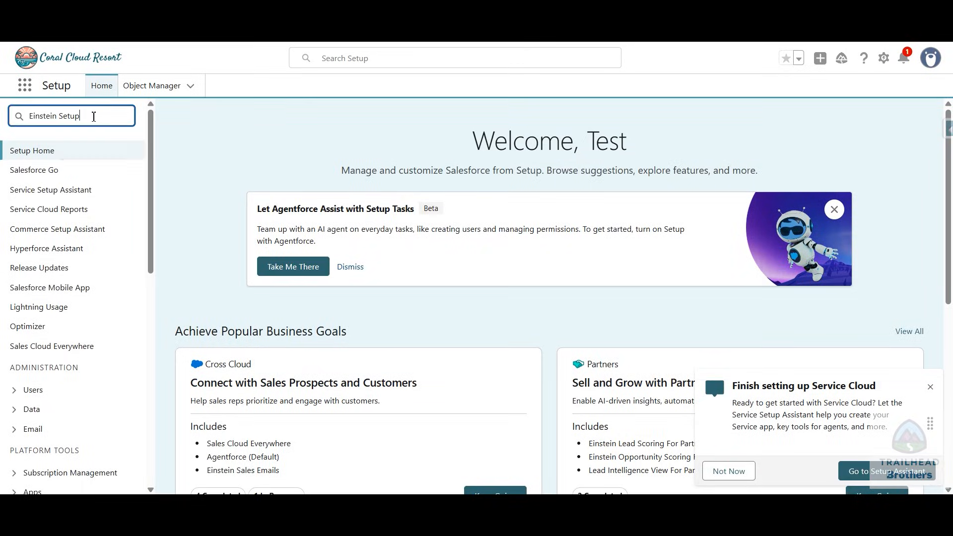
pyautogui.click(59, 191)
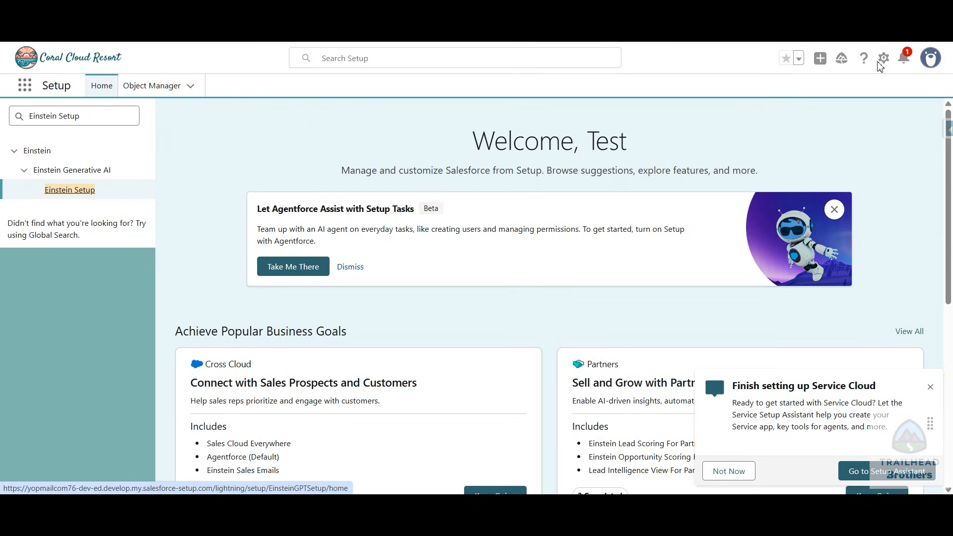
# Step: Try again to open the Einstein Setup page from the Setup search results
pyautogui.click(883, 62)
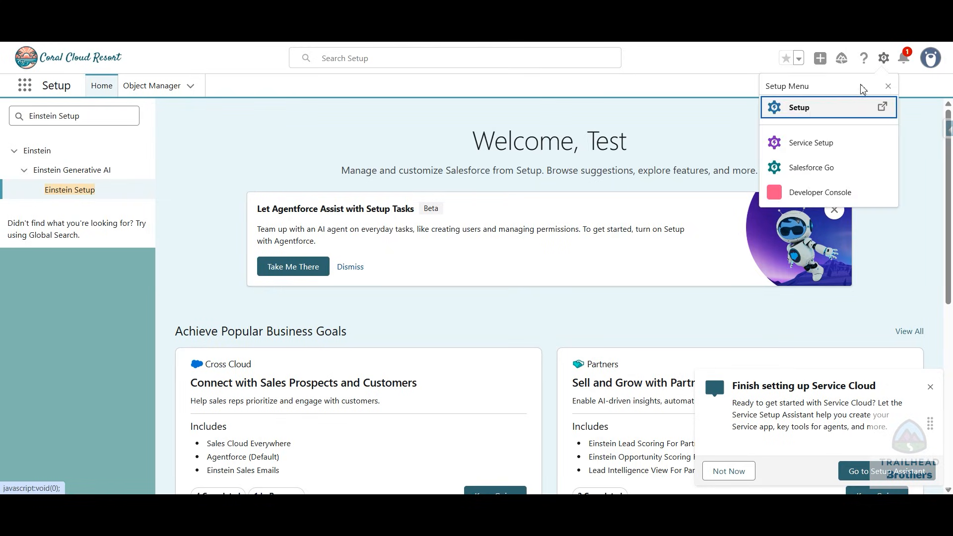
pyautogui.click(647, 100)
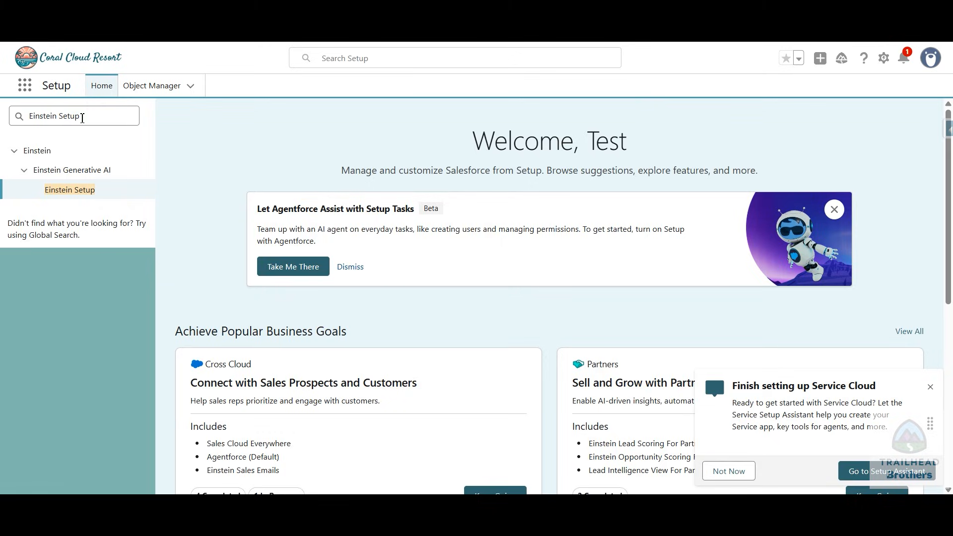
pyautogui.click(85, 118)
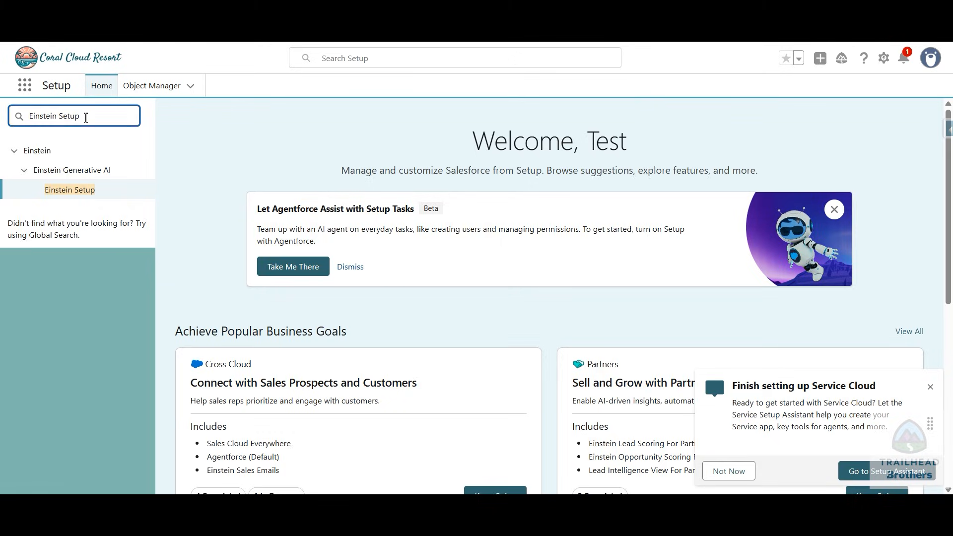
pyautogui.click(63, 196)
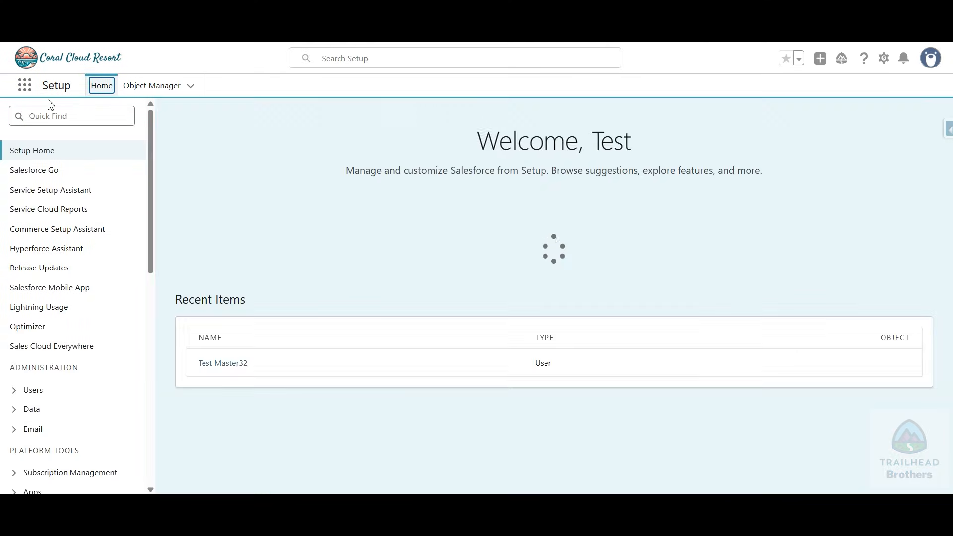
# Step: Search the reloaded Setup for "Einstein Setup" and open that page to verify the Turn on Einstein setting
pyautogui.click(57, 114)
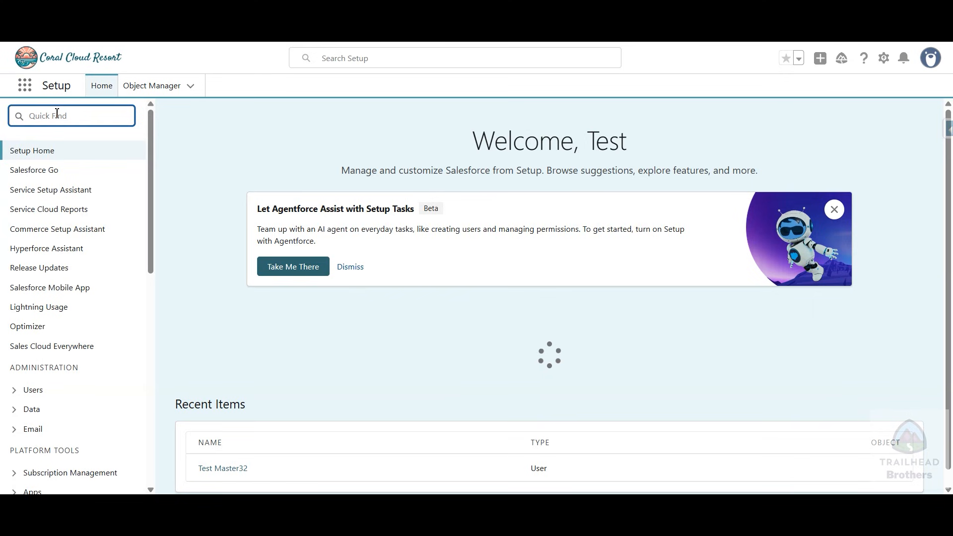
pyautogui.write('Einstein Setup')
pyautogui.click(65, 193)
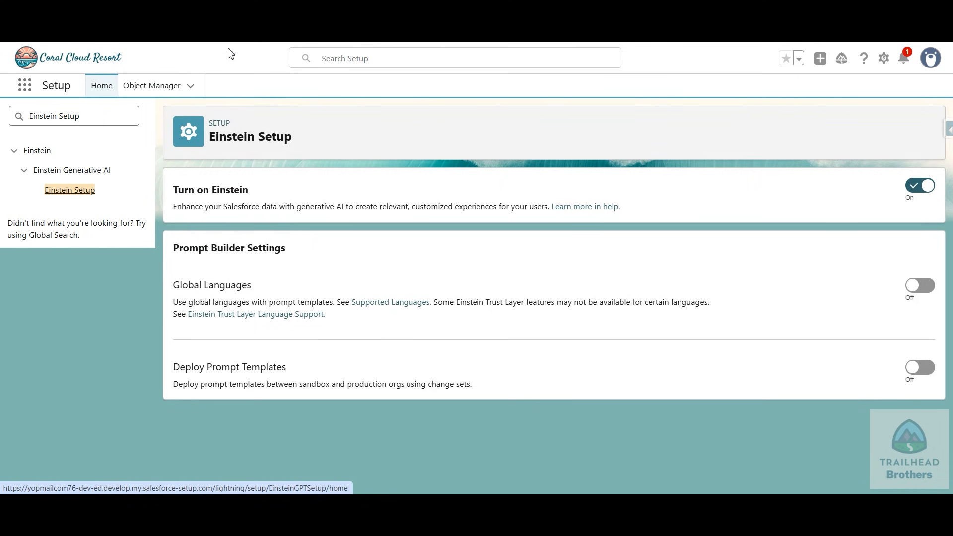
# Step: Return to the unit's instructions and review the steps for switching on Agentforce, highlighting the word "Agentforce"
pyautogui.click(226, 30)
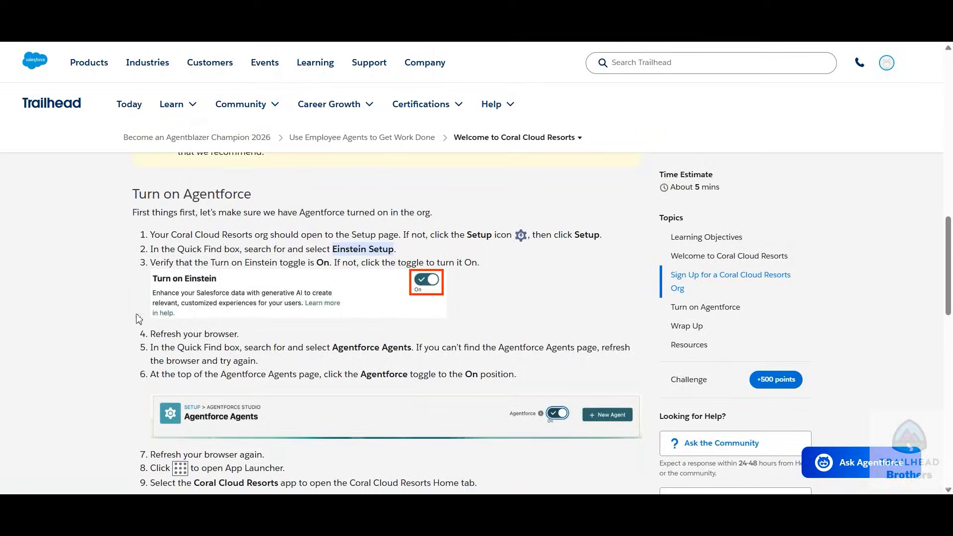
pyautogui.scroll(-2, 141, 343)
pyautogui.scroll(-2, 135, 338)
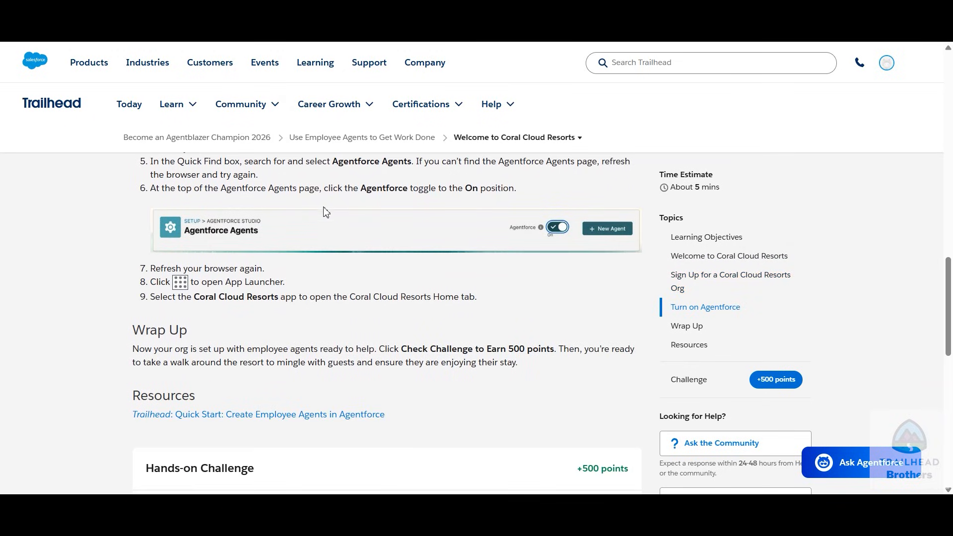
pyautogui.moveTo(374, 190); pyautogui.dragTo(410, 188)
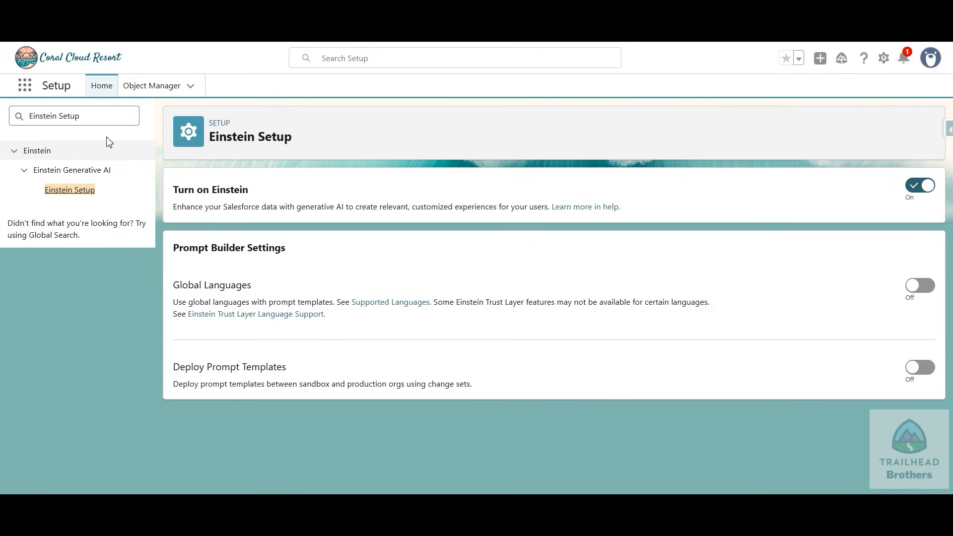
# Step: Search the org's Setup for "Agentforce" and open the Agentforce Agents page under Agentforce Studio
pyautogui.moveTo(88, 115); pyautogui.dragTo(9, 124)
pyautogui.write('Agentforce')
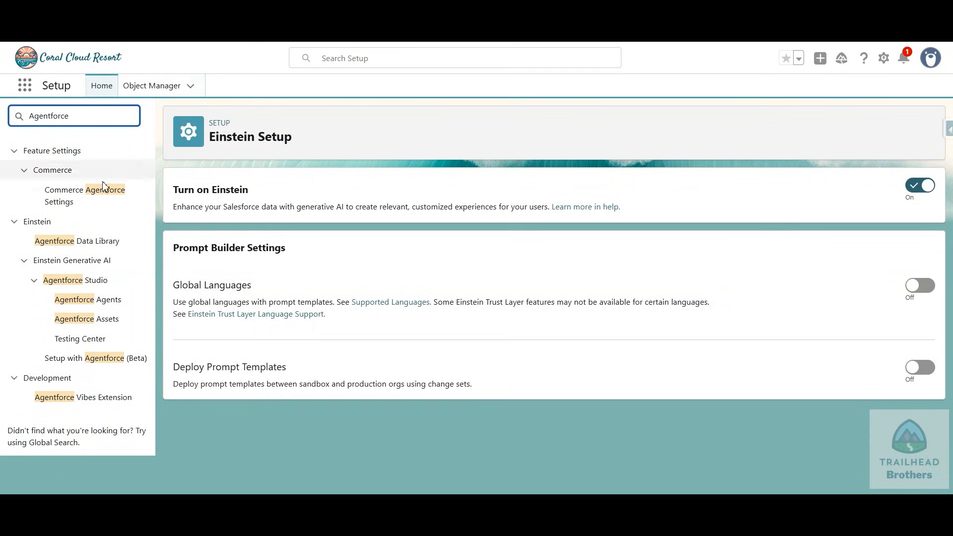
pyautogui.click(60, 283)
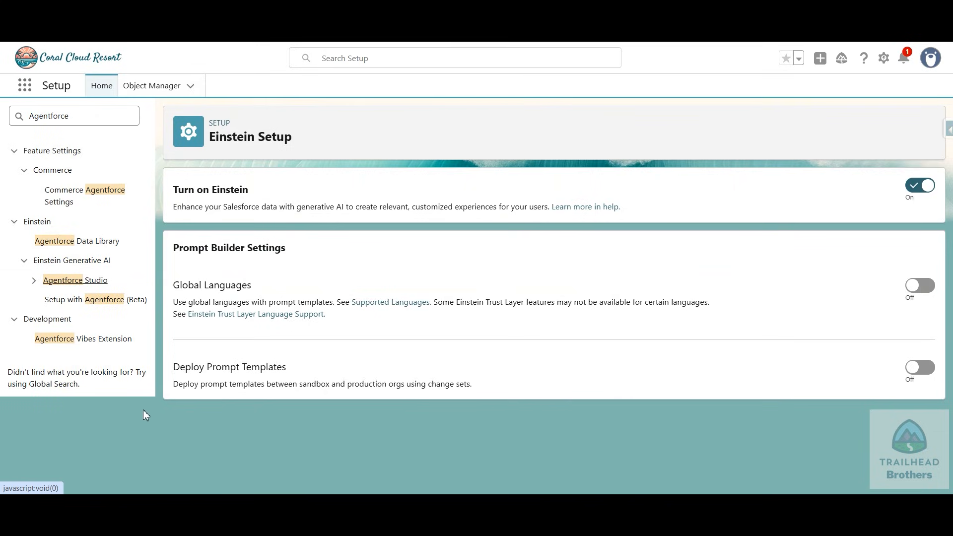
pyautogui.click(94, 282)
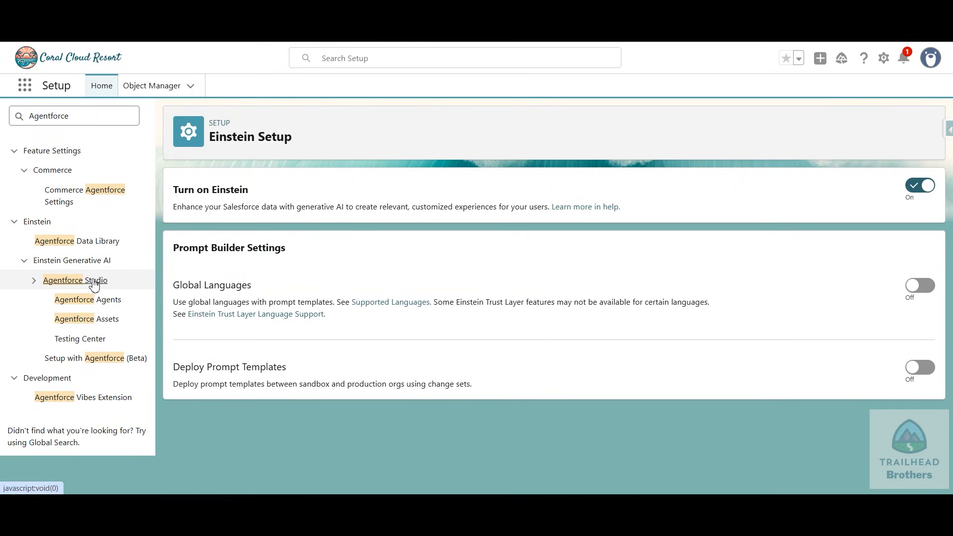
pyautogui.click(95, 306)
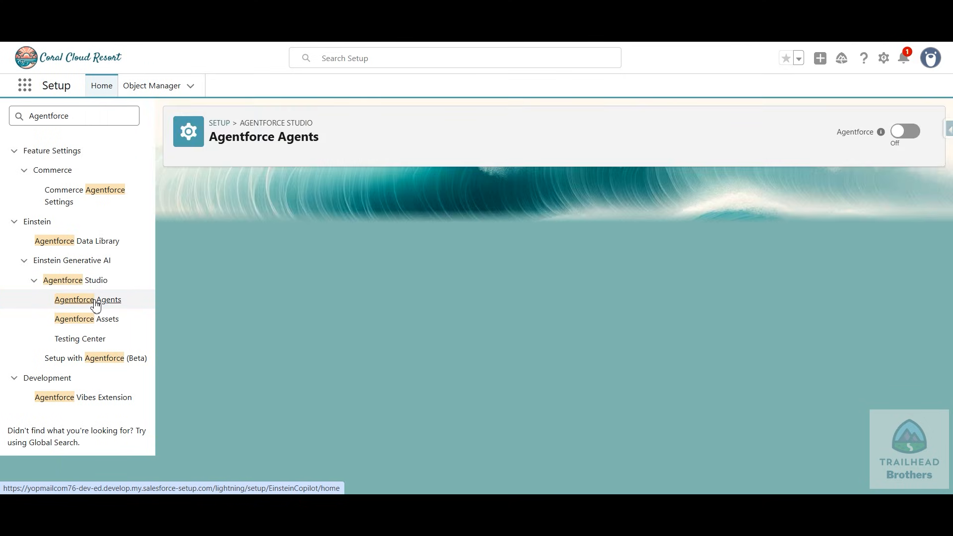
# Step: Turn on Agentforce on the Agentforce Agents page and refresh the browser
pyautogui.click(908, 133)
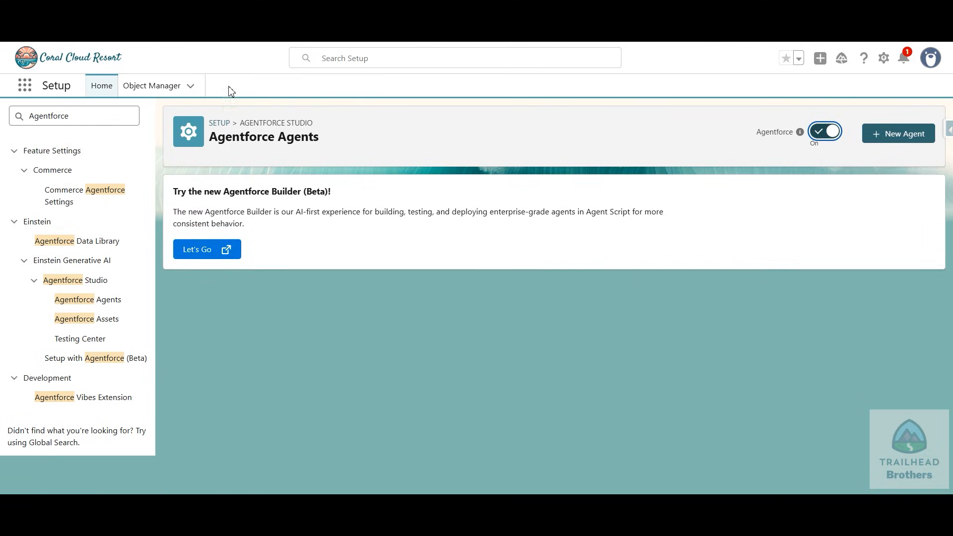
pyautogui.press('F5')
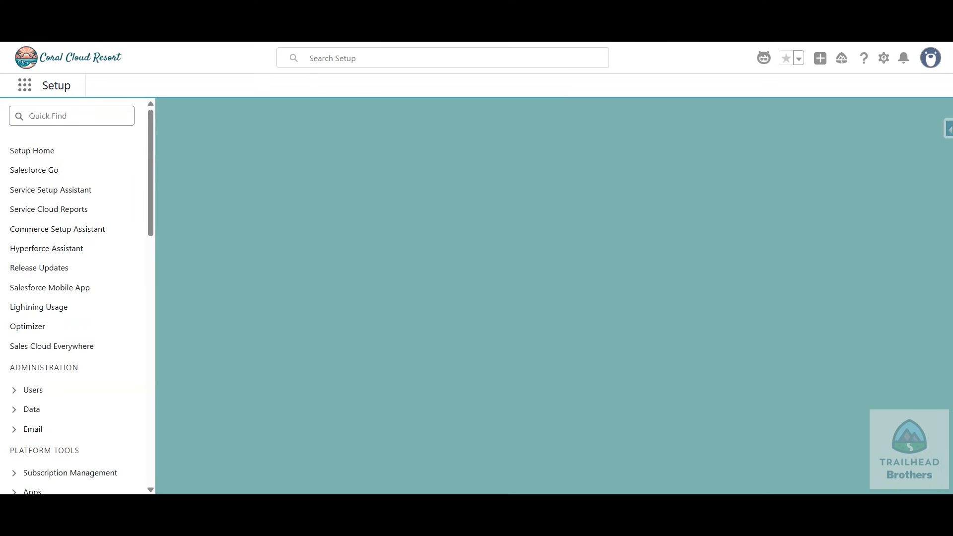
# Step: Check the unit's remaining instructions for the app name and open the Coral Cloud Resorts app in the org, dismissing the site's notification request
pyautogui.hotkey('ctrl', 'Tab')
pyautogui.scroll(1, 341, 285)
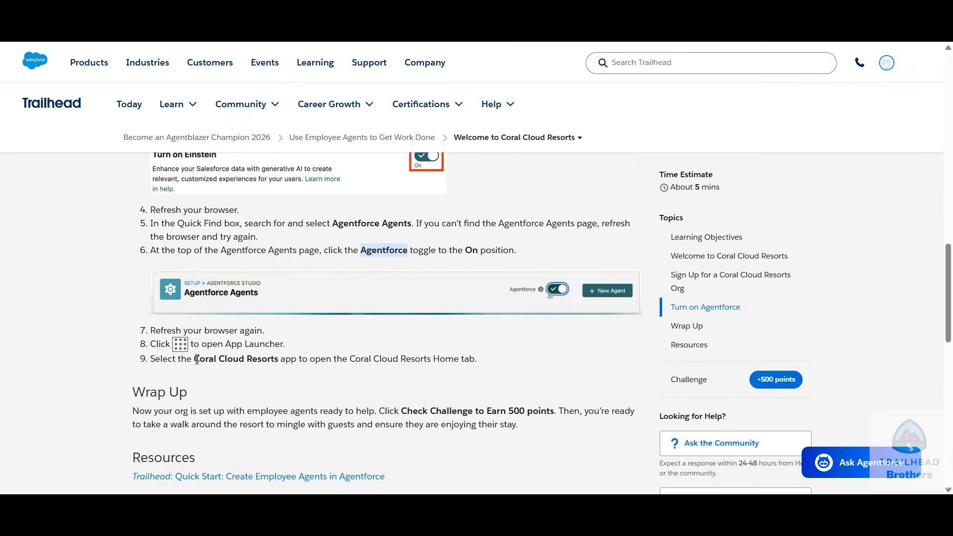
pyautogui.moveTo(194, 358); pyautogui.dragTo(278, 358)
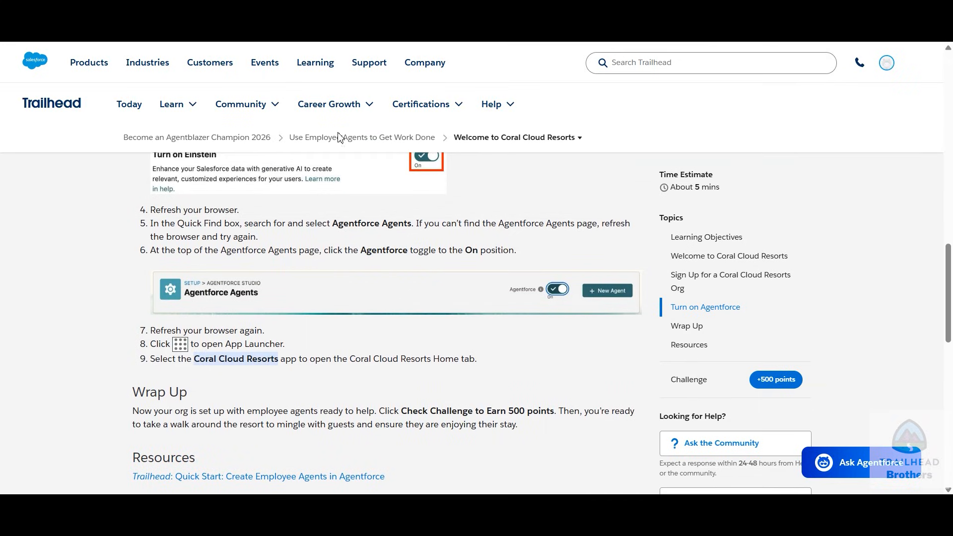
pyautogui.hotkey('ctrl', 'Tab')
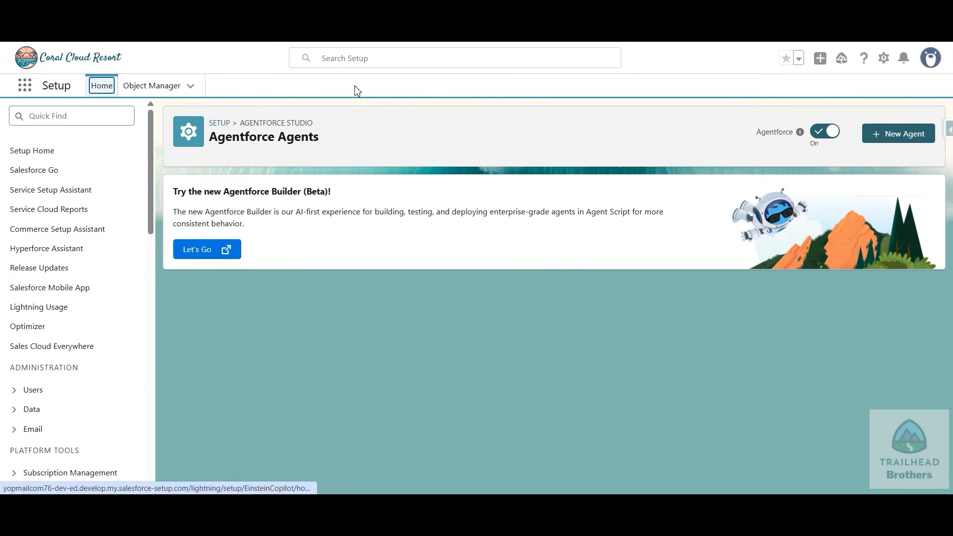
pyautogui.click(27, 88)
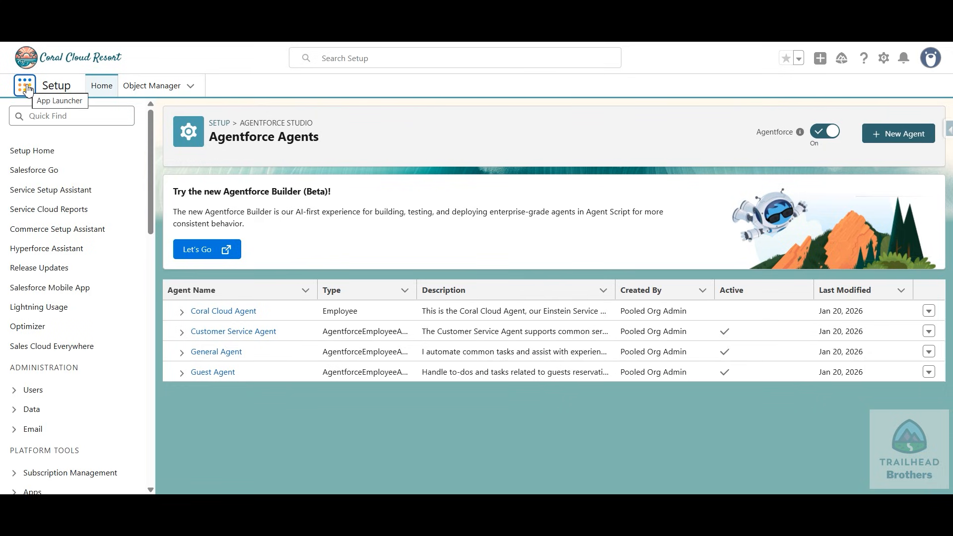
pyautogui.click(27, 89)
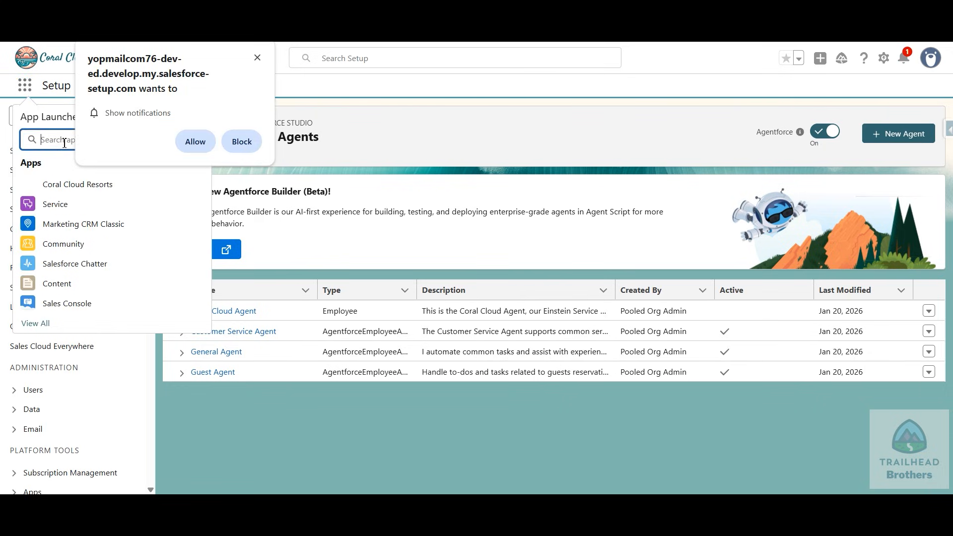
pyautogui.click(256, 58)
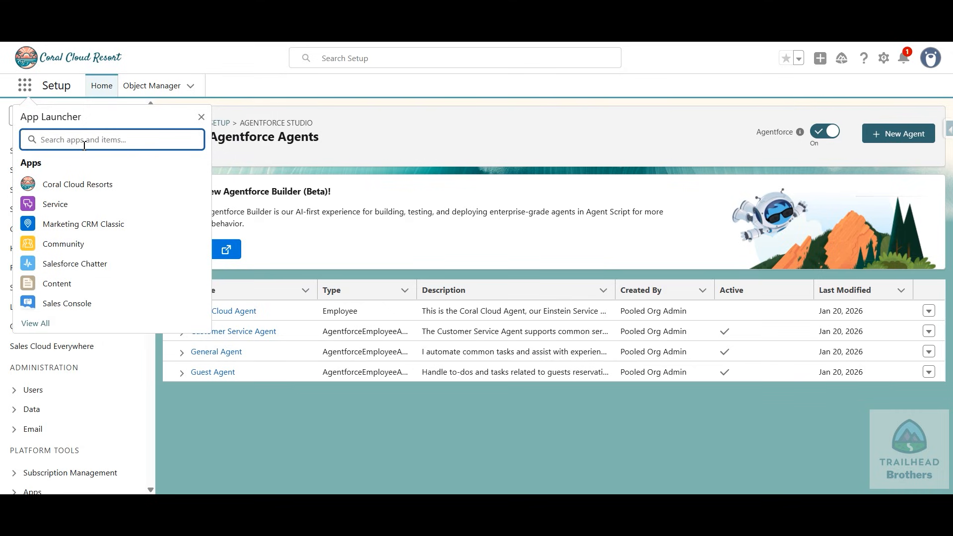
pyautogui.write('Coral Cloud Resorts')
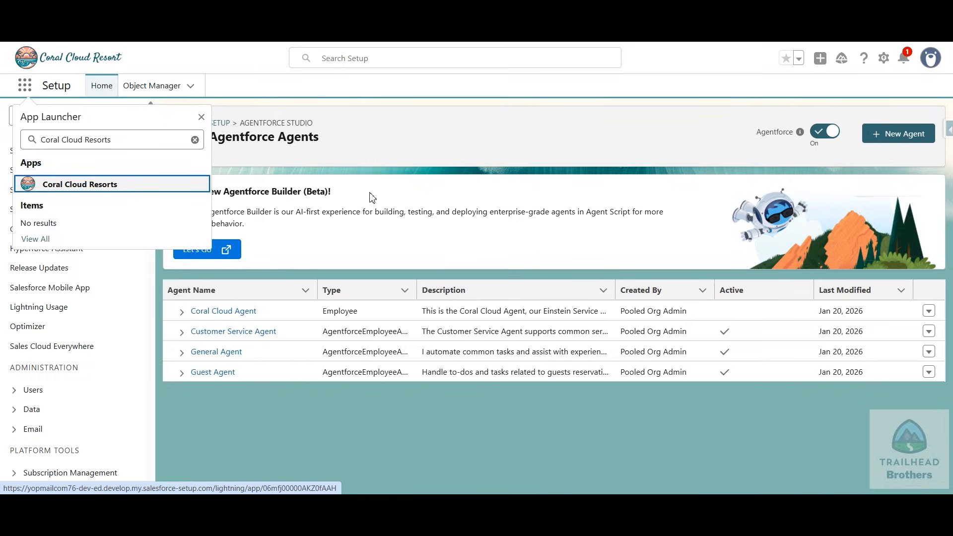
pyautogui.press('Return')
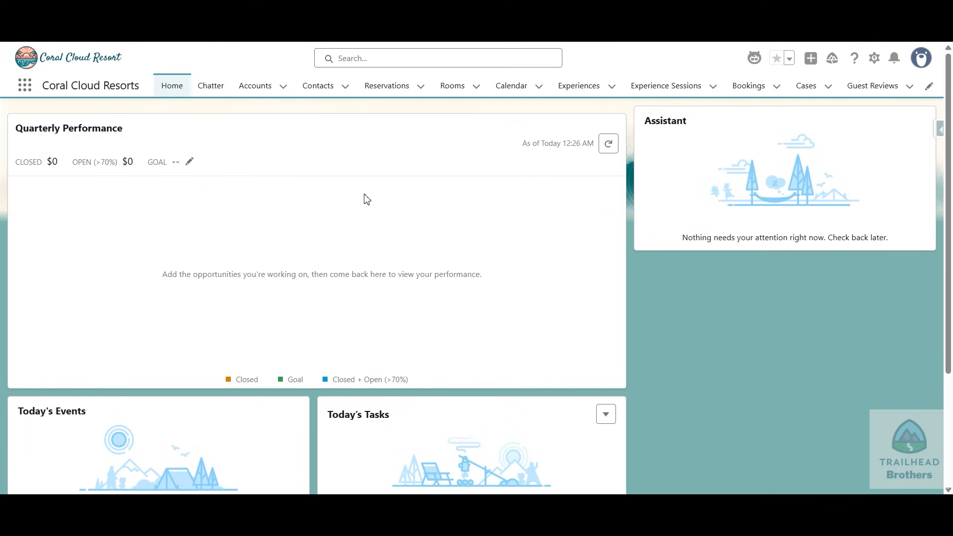
# Step: Check the Welcome to Coral Cloud Resorts challenge to earn 500 points and continue to the next unit
pyautogui.hotkey('ctrl', 'shift', 'Tab')
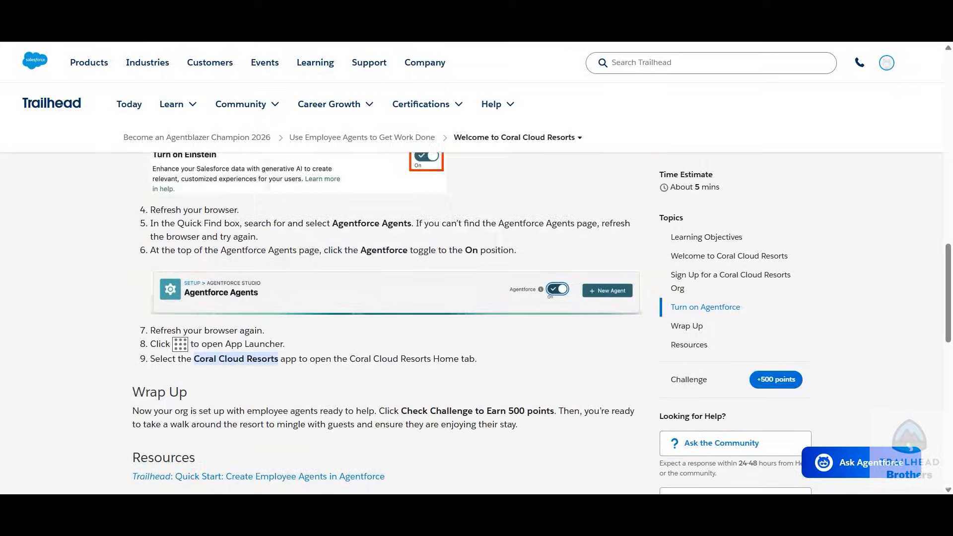
pyautogui.scroll(-7, 279, 304)
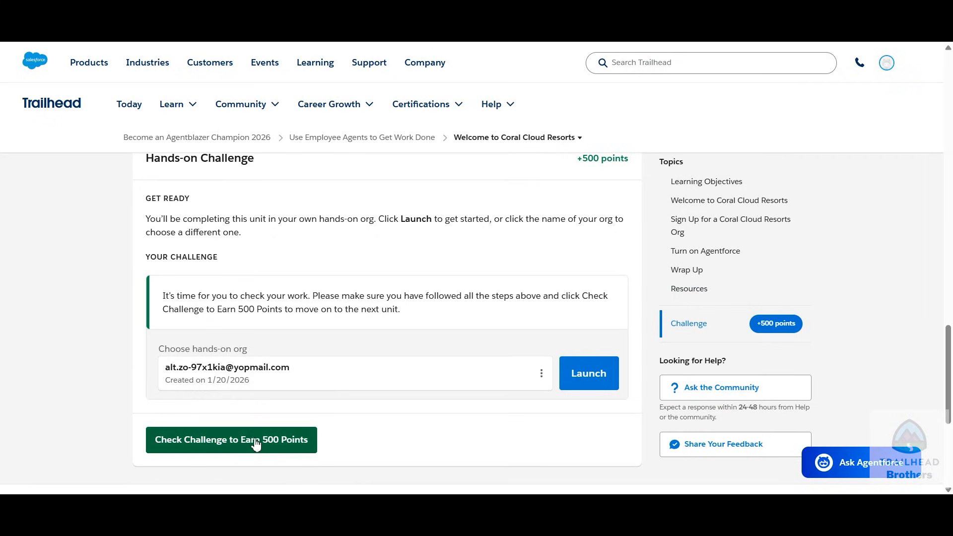
pyautogui.click(199, 440)
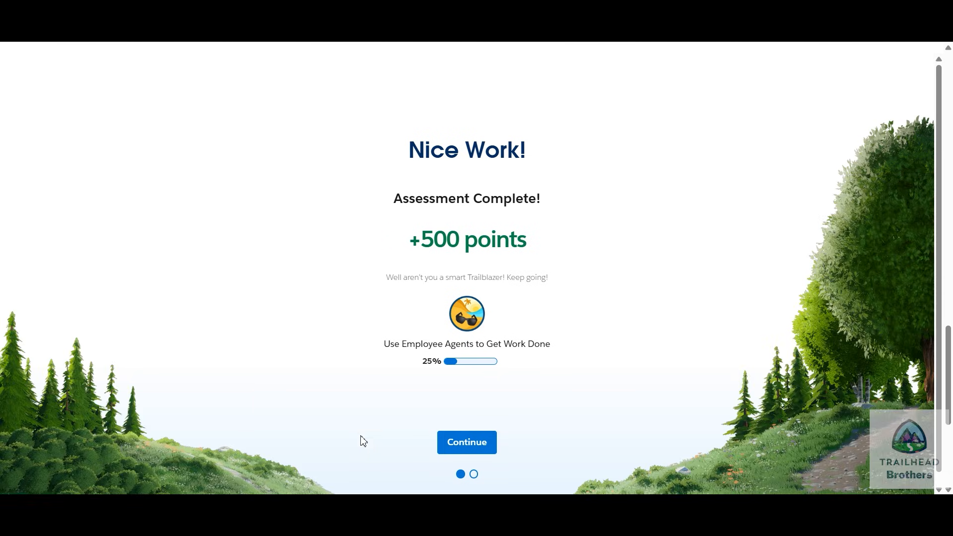
pyautogui.click(452, 446)
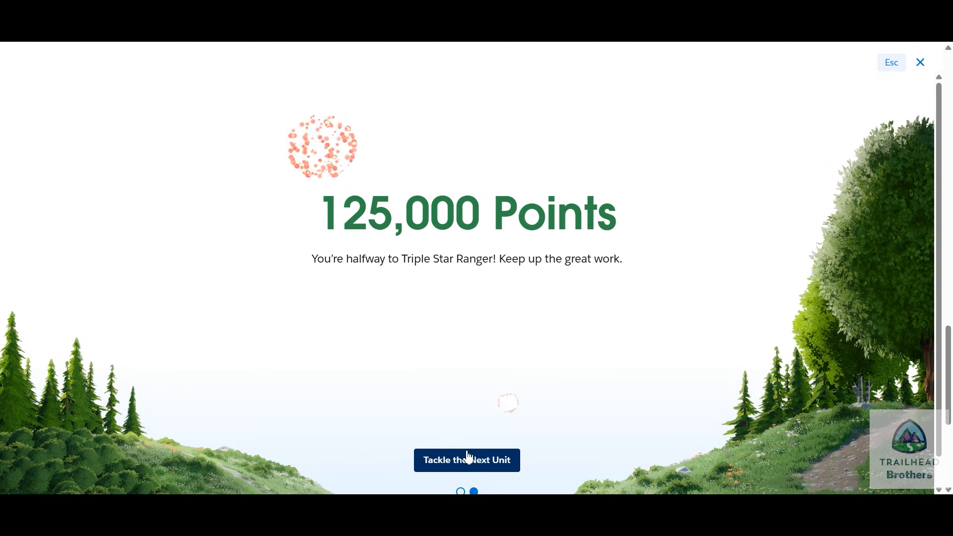
pyautogui.click(493, 461)
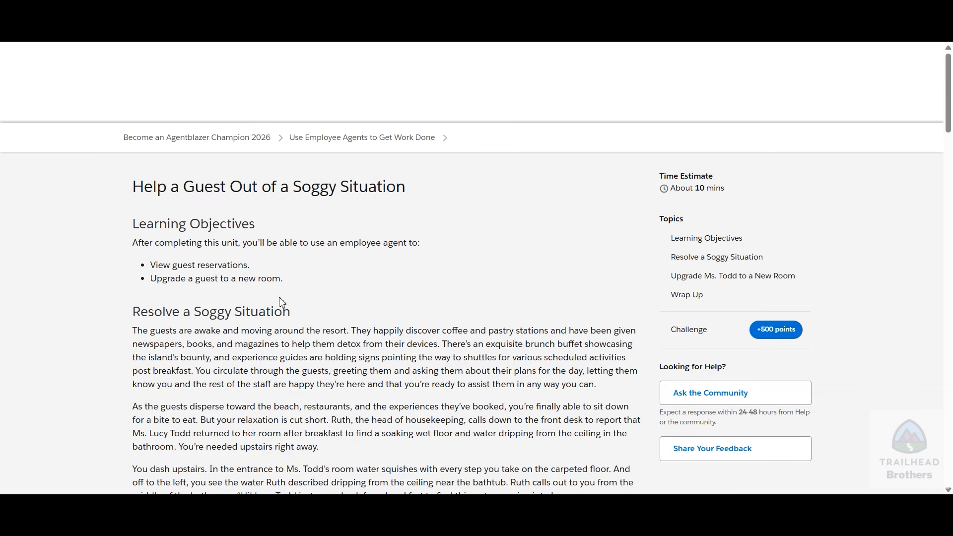
# Step: Read the new unit's room-upgrade instructions, open the Guest Agent panel in the Coral Cloud Resorts app and accept the Agentforce introduction
pyautogui.scroll(-8, 286, 303)
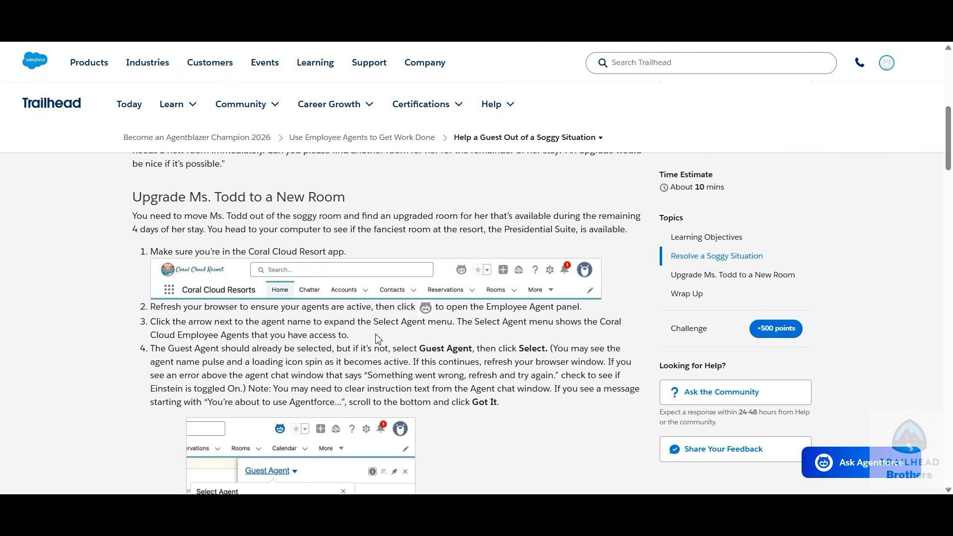
pyautogui.scroll(-1, 374, 339)
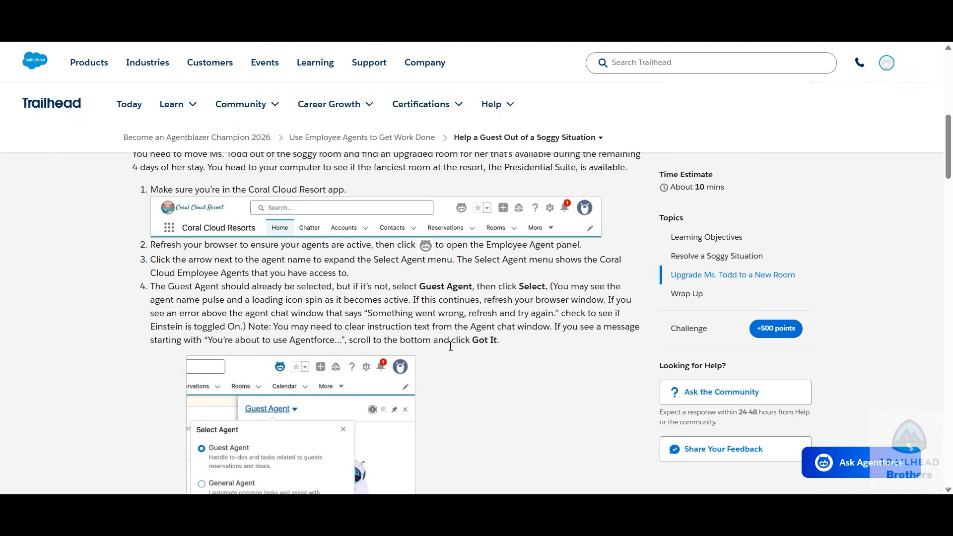
pyautogui.scroll(-5, 368, 327)
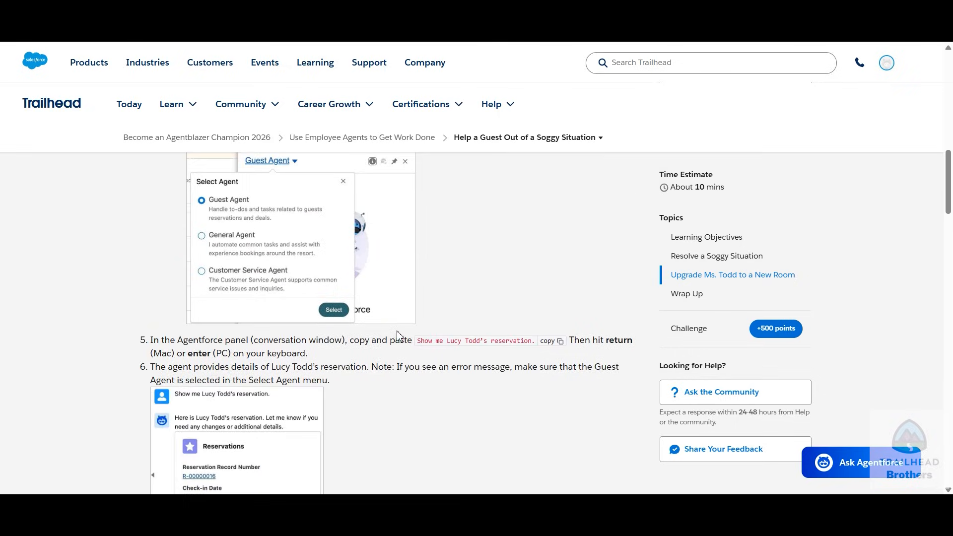
pyautogui.scroll(-3, 482, 336)
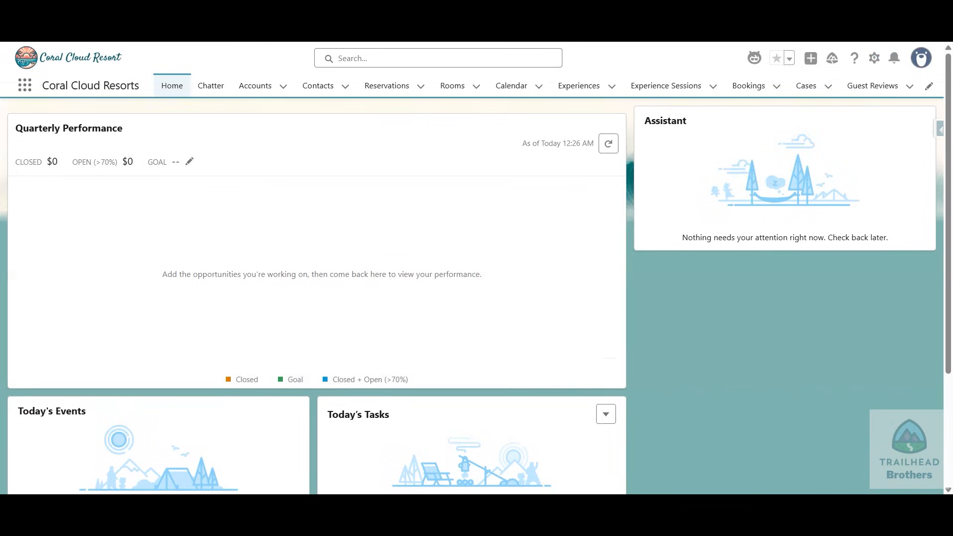
pyautogui.click(845, 85)
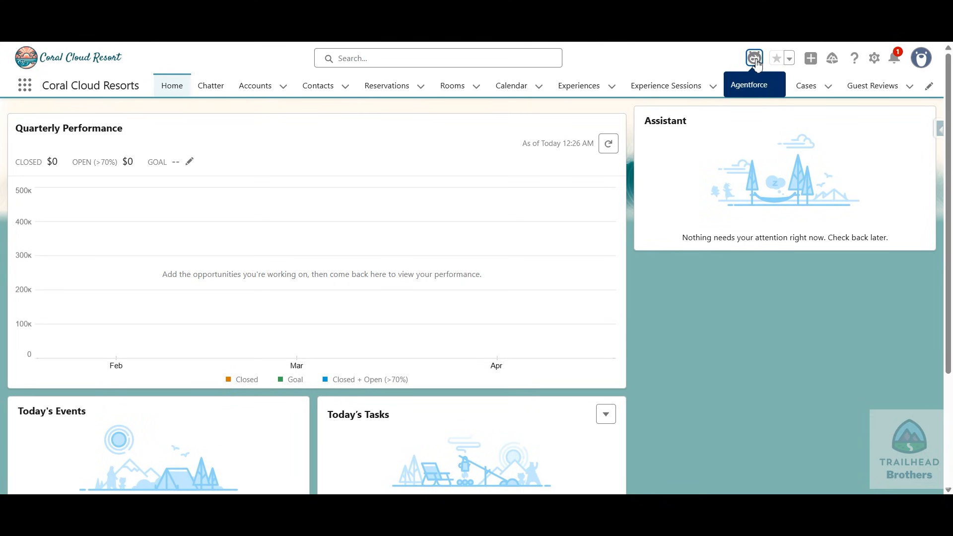
pyautogui.click(754, 59)
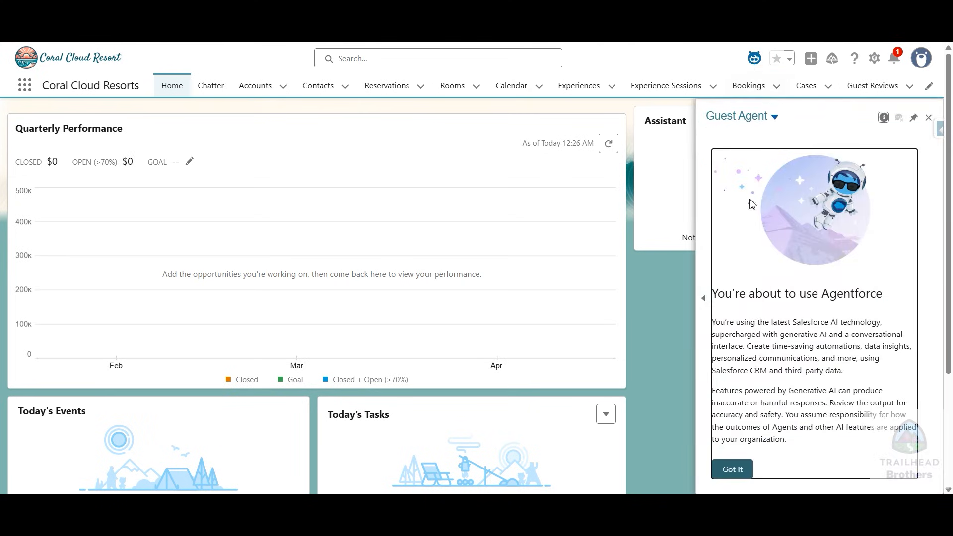
pyautogui.click(729, 469)
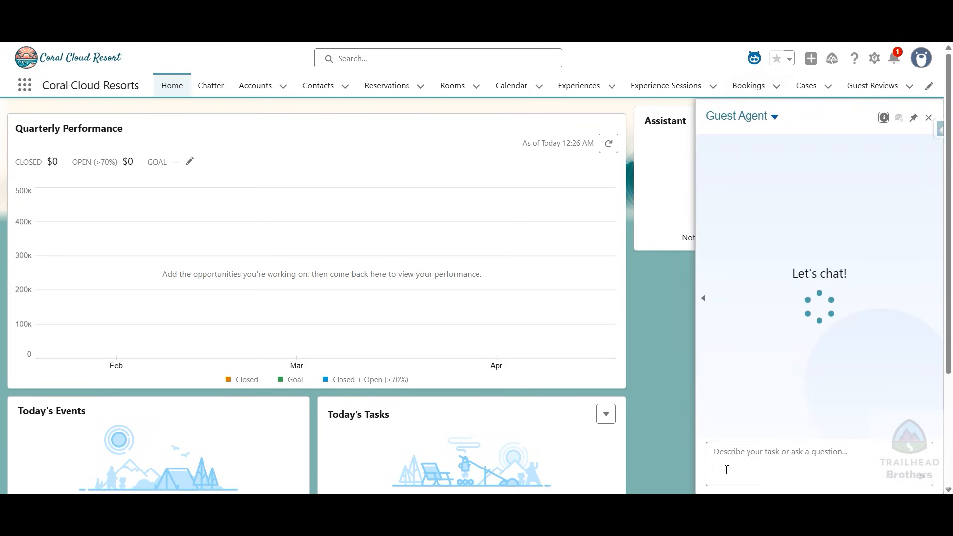
pyautogui.click(773, 118)
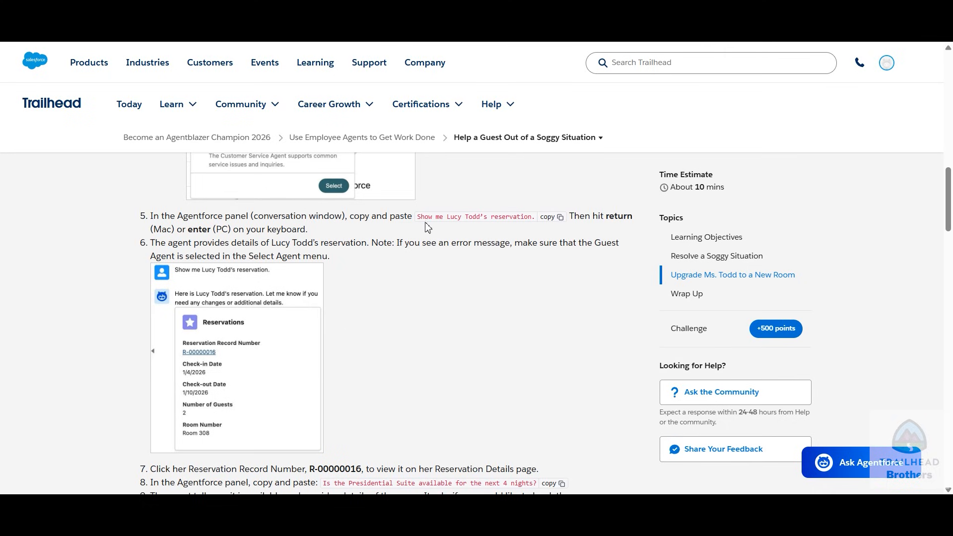
# Step: Ask the Guest Agent to show the guest's reservation, using the prompt copied from step 5 of the unit, and open the reservation record
pyautogui.click(549, 217)
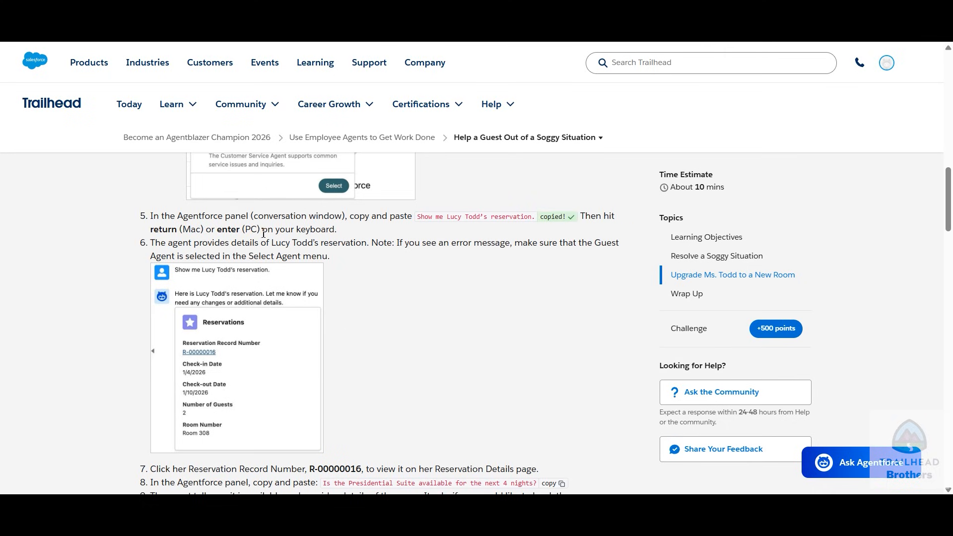
pyautogui.scroll(-1, 390, 362)
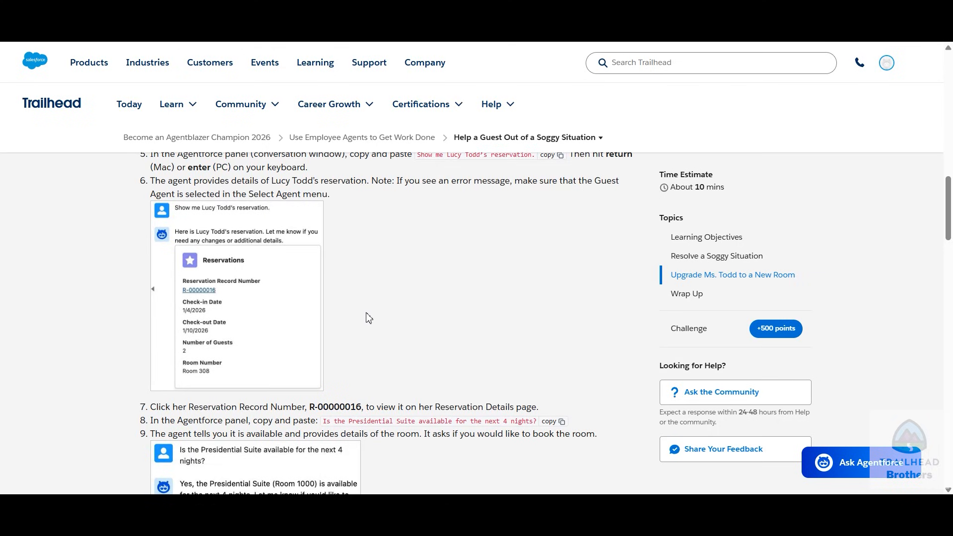
pyautogui.scroll(-1, 370, 318)
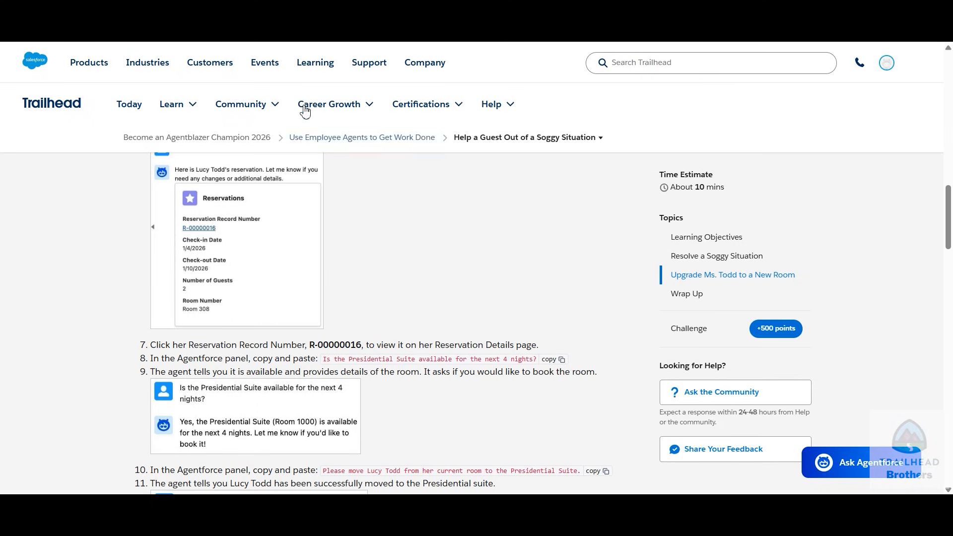
pyautogui.click(350, 11)
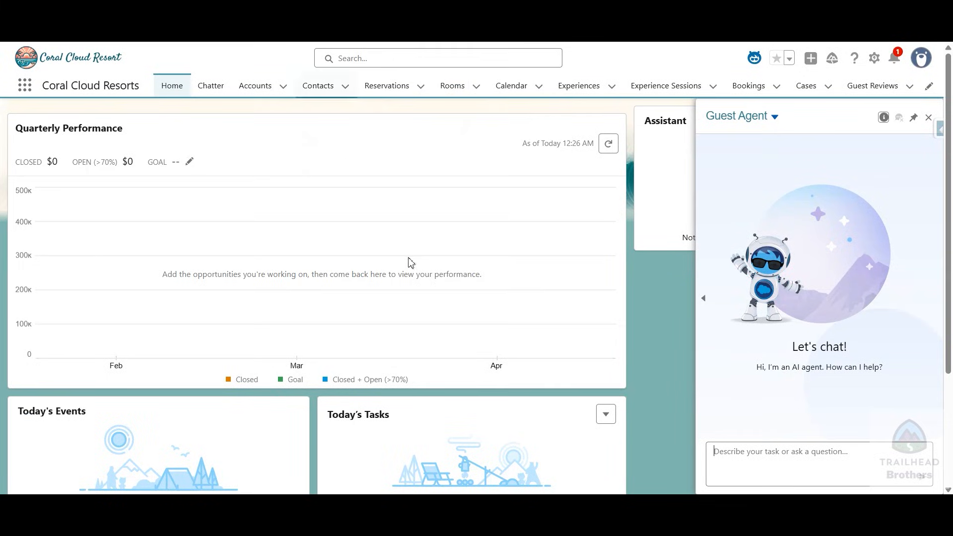
pyautogui.click(736, 453)
pyautogui.click(814, 344)
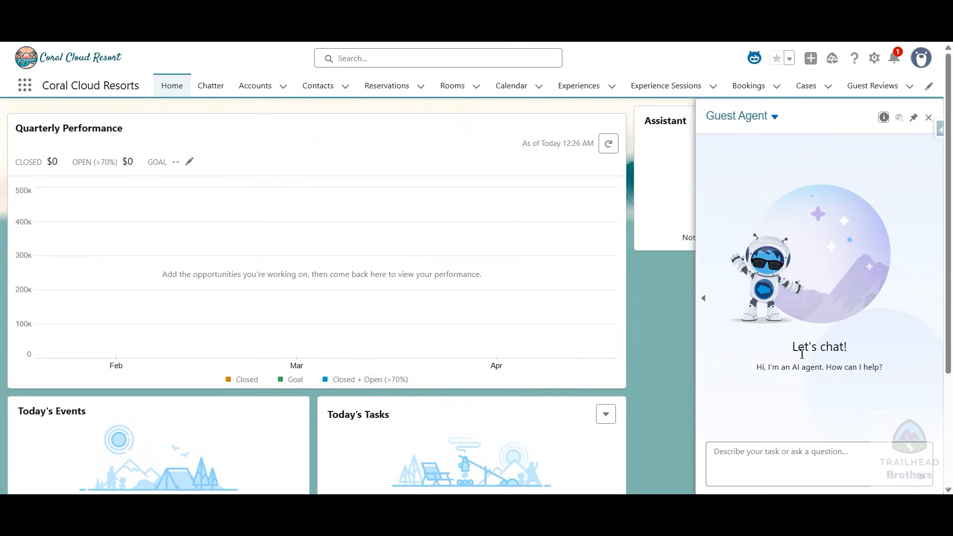
pyautogui.click(758, 459)
pyautogui.write('Show me Lucy Todd’s reservation.')
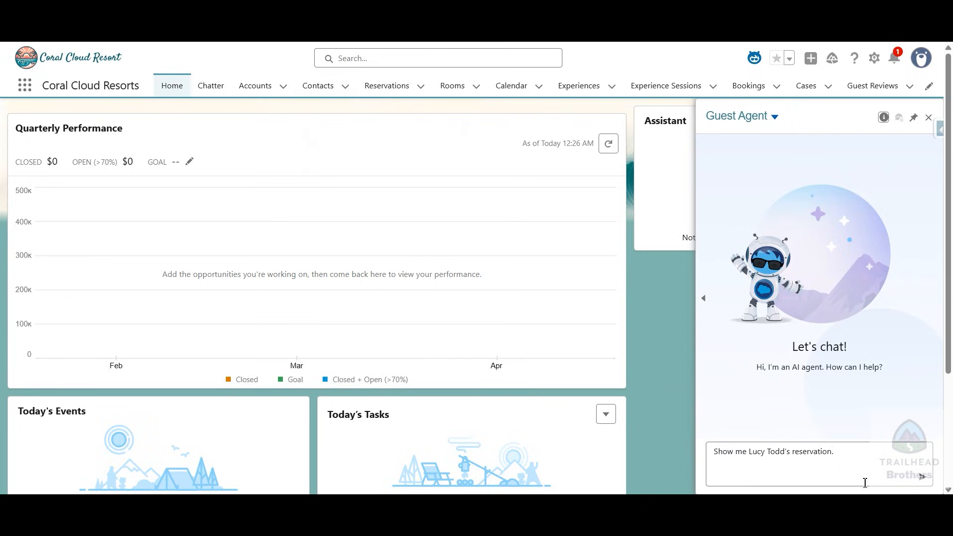
pyautogui.click(923, 477)
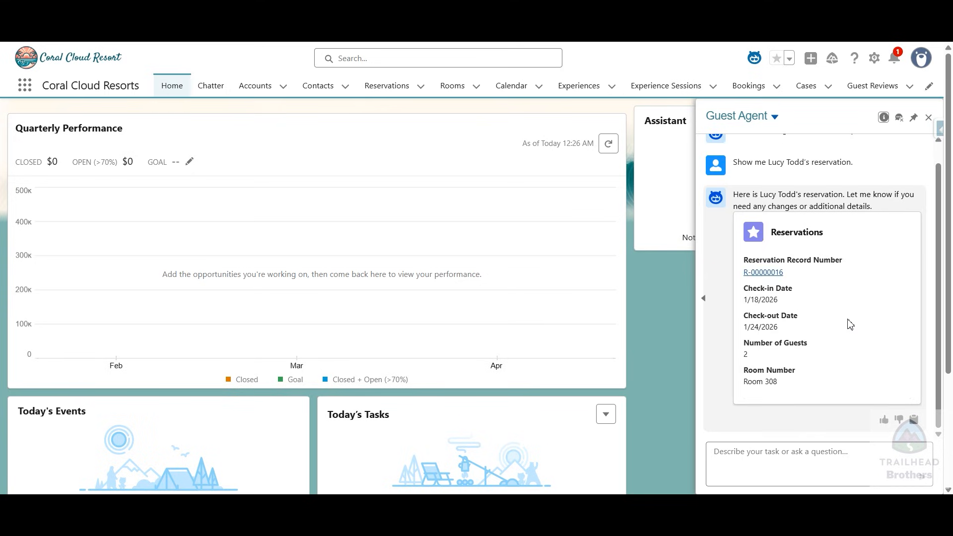
pyautogui.click(763, 272)
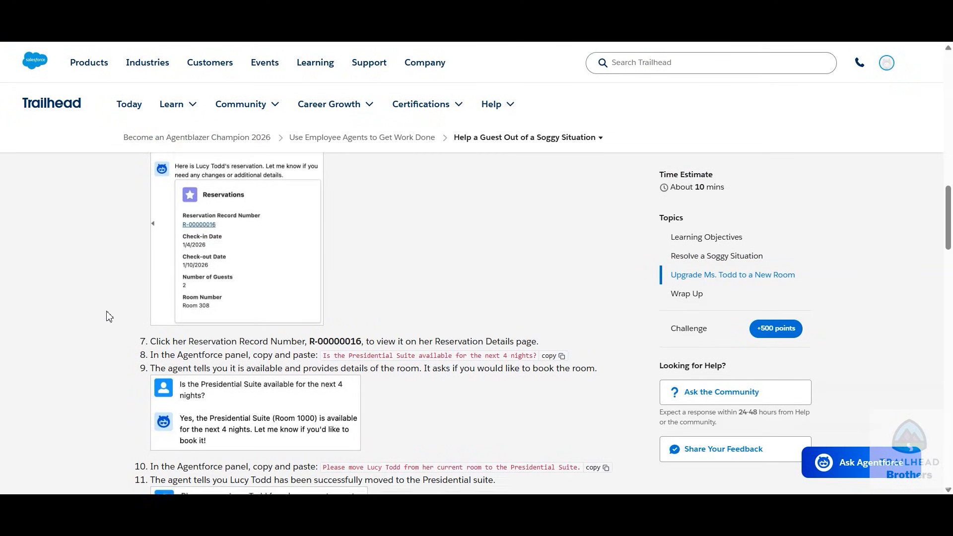
# Step: Copy the unit's availability prompt and ask the Guest Agent "Is the Presidential Suite available for the next 4 nights?"
pyautogui.scroll(-3, 122, 277)
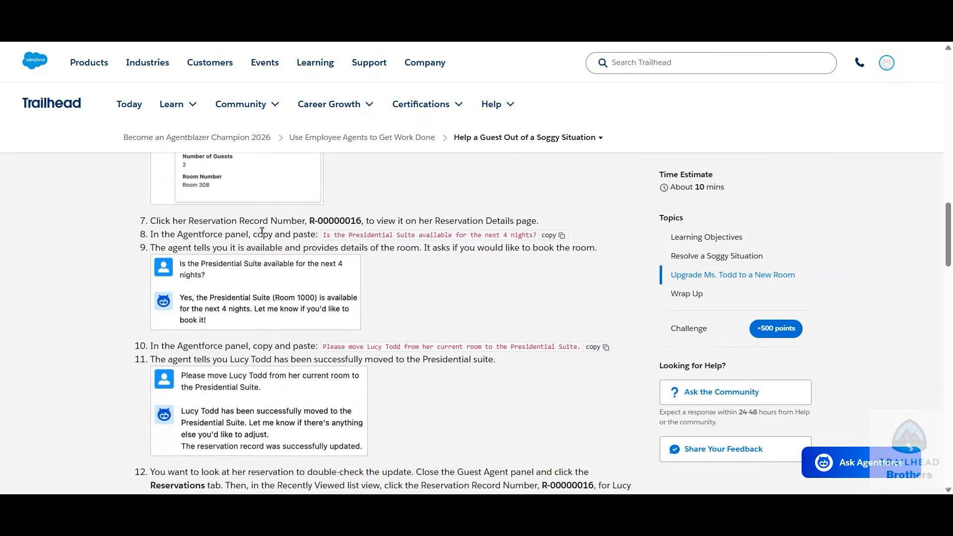
pyautogui.click(552, 235)
pyautogui.hotkey('ctrl', 'Tab')
pyautogui.click(759, 467)
pyautogui.hotkey('ctrl', 'v')
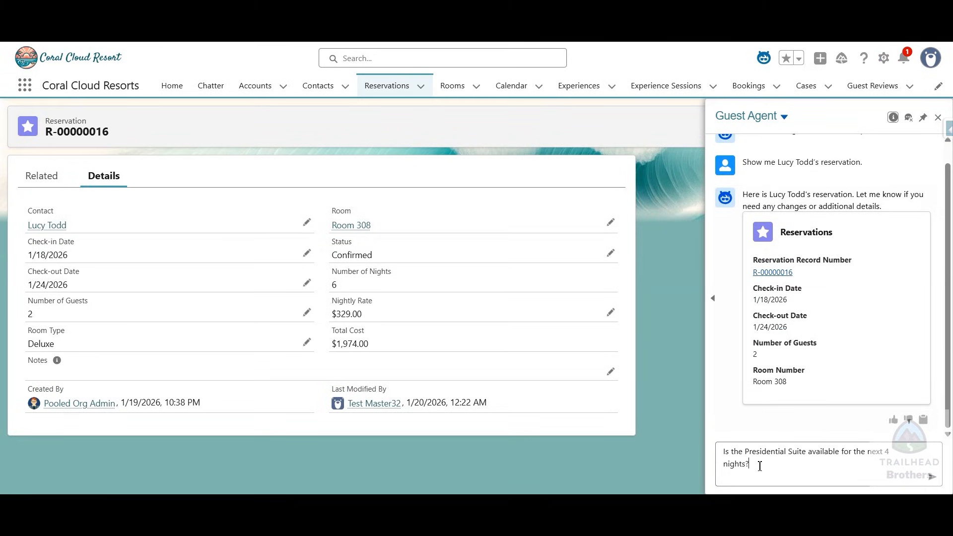
pyautogui.click(933, 477)
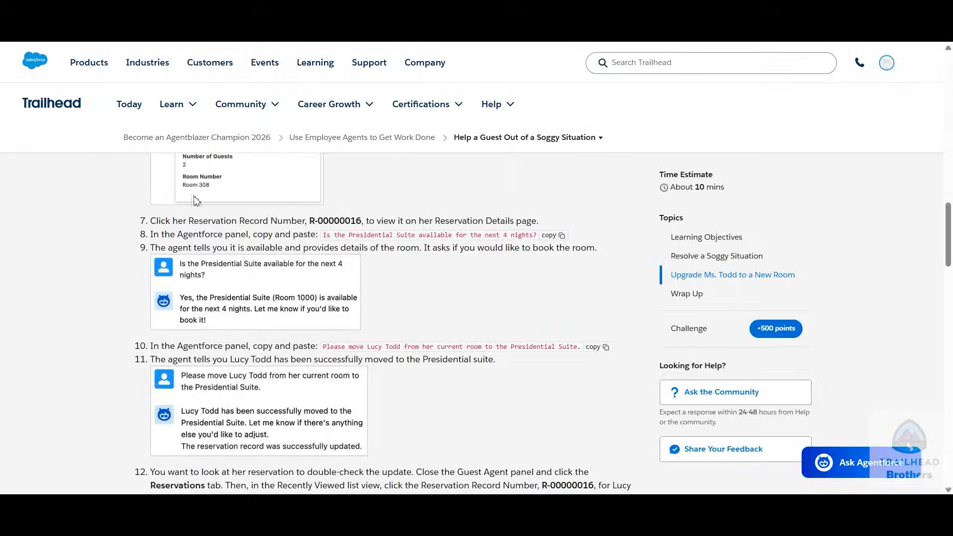
# Step: Copy the unit's step 10 prompt and ask the Guest Agent to move the guest from her current room to the Presidential Suite
pyautogui.scroll(-3, 127, 302)
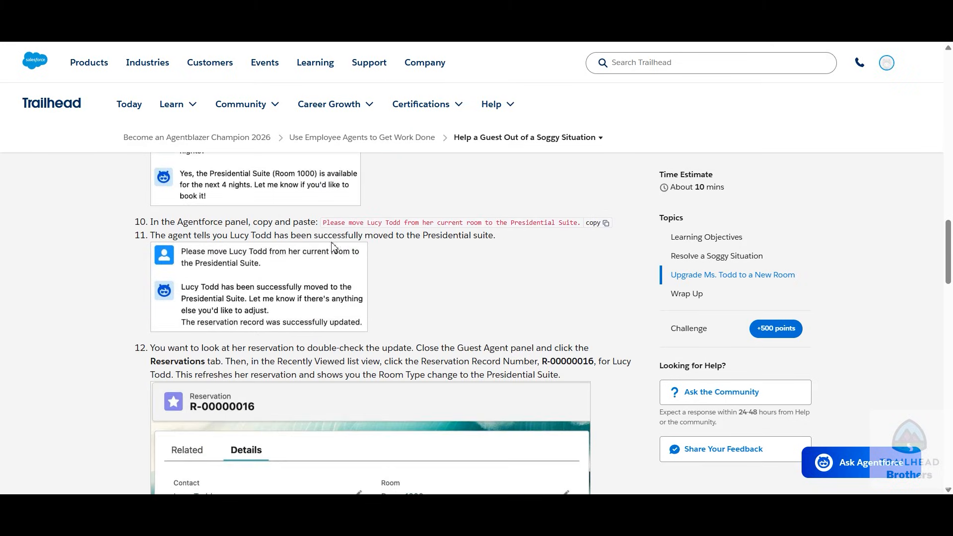
pyautogui.click(601, 223)
pyautogui.scroll(-3, 437, 272)
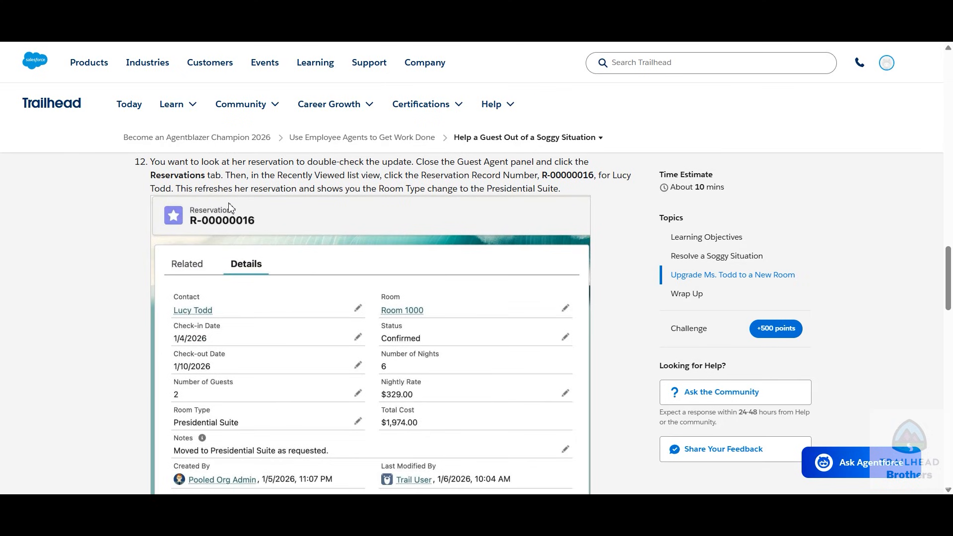
pyautogui.scroll(-1, 347, 238)
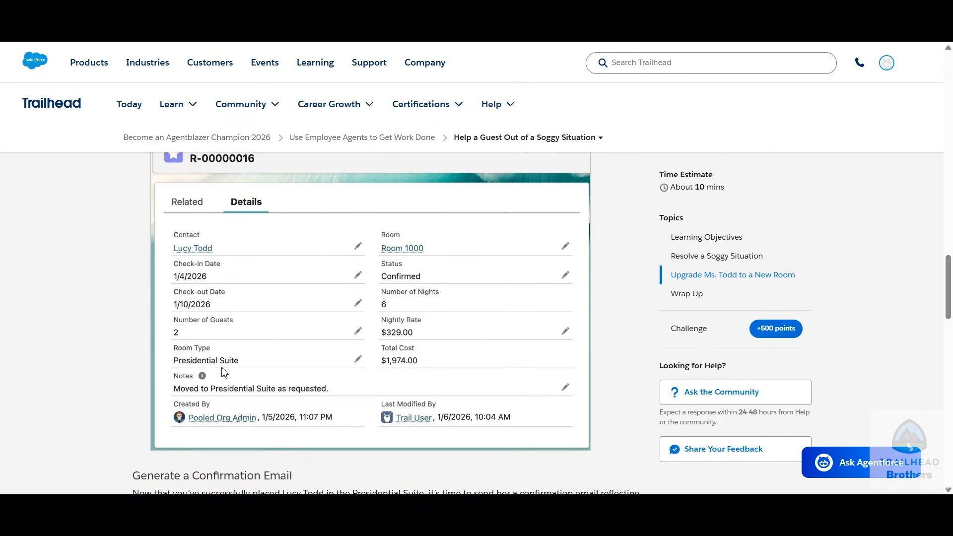
pyautogui.scroll(-4, 189, 370)
pyautogui.scroll(2, 191, 367)
pyautogui.scroll(1, 194, 308)
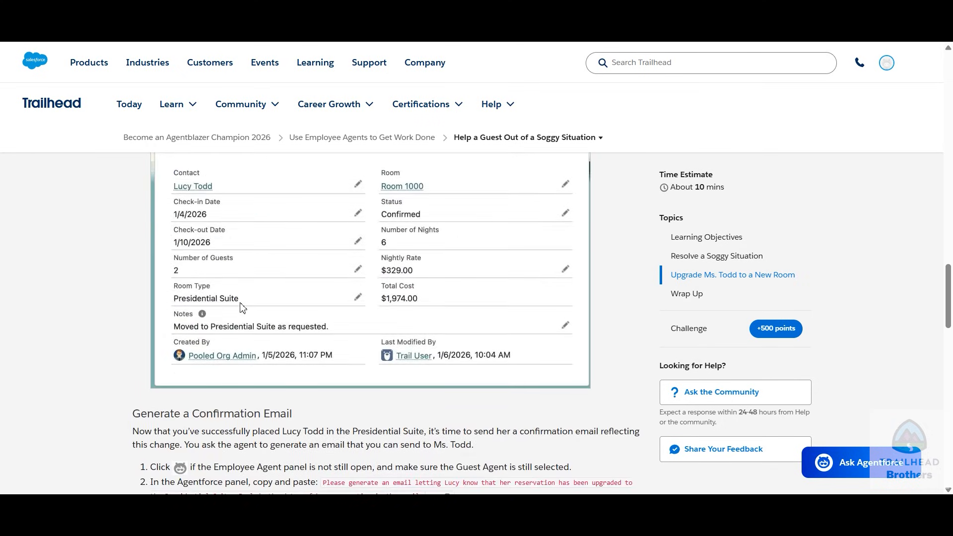
pyautogui.scroll(-3, 199, 270)
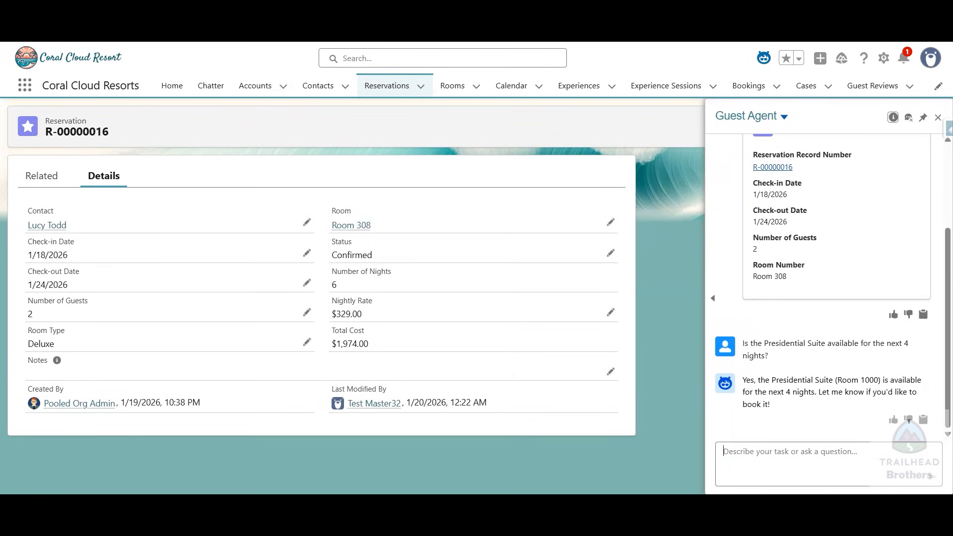
pyautogui.click(795, 456)
pyautogui.hotkey('ctrl', 'v')
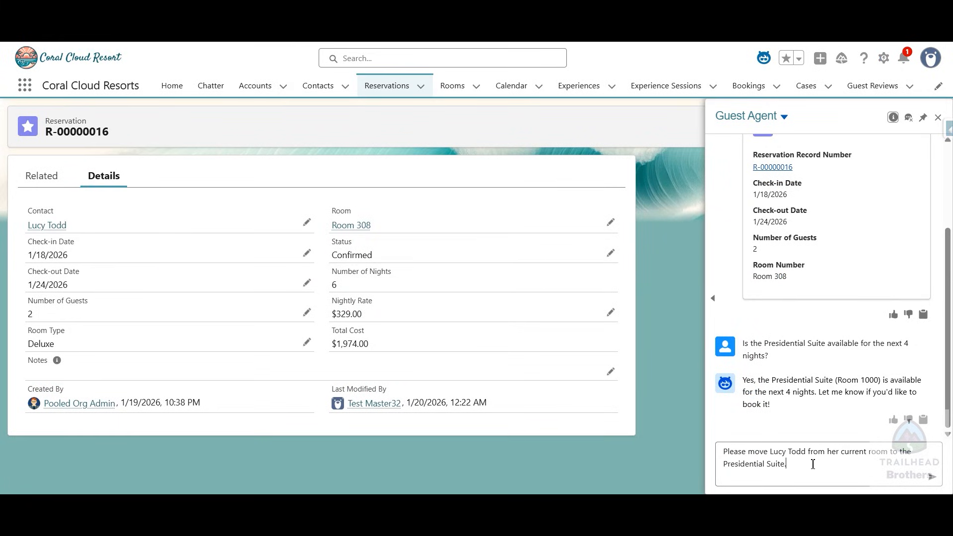
pyautogui.press('Return')
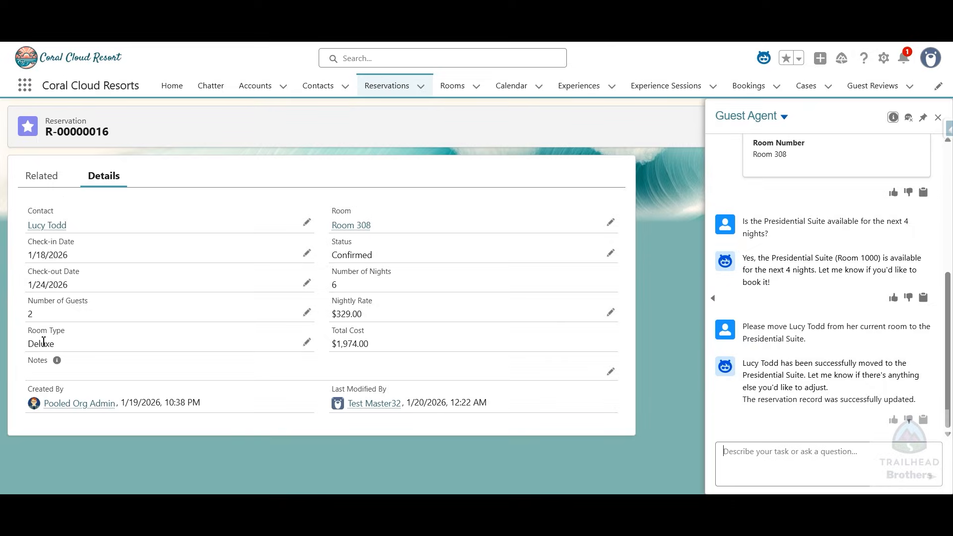
# Step: Reload the guest's reservation record to check the room change and block the site's notification request
pyautogui.press('F5')
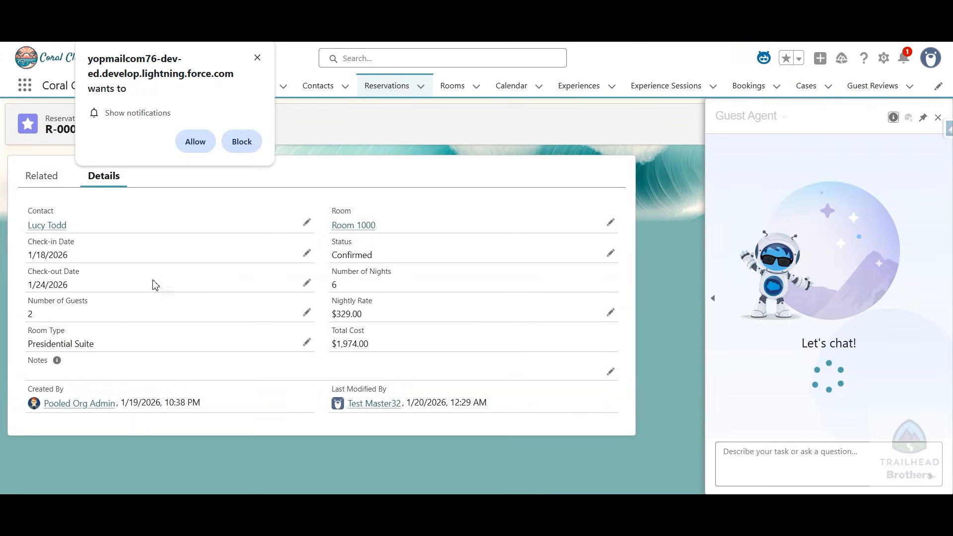
pyautogui.click(242, 142)
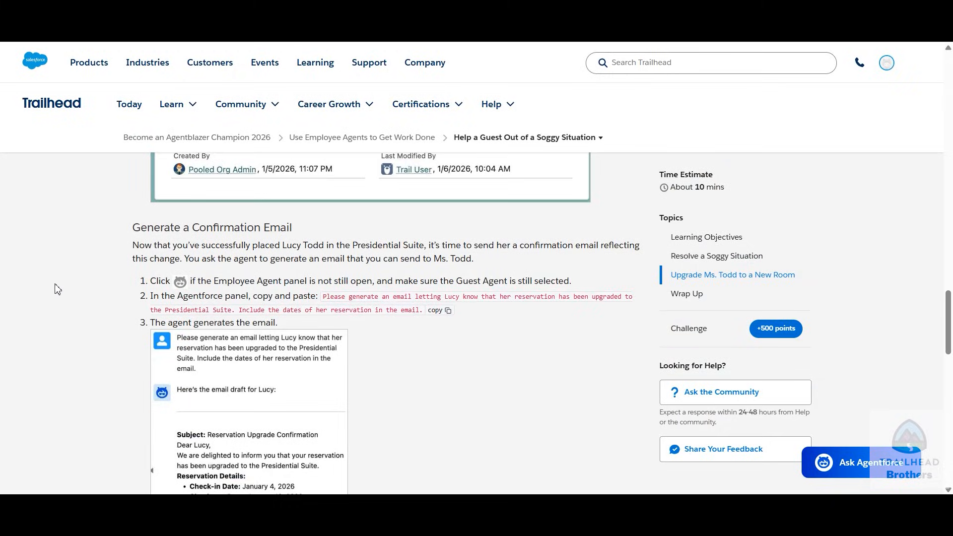
# Step: Copy the unit's confirmation email prompt and ask the Guest Agent to generate an email about the Presidential Suite upgrade, including the reservation dates
pyautogui.scroll(-1, 54, 288)
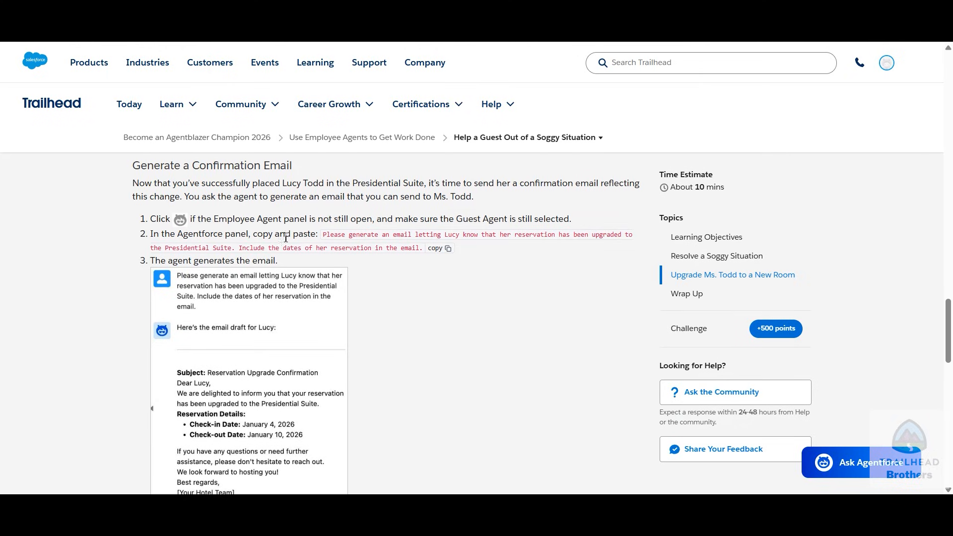
pyautogui.click(441, 250)
pyautogui.scroll(-5, 492, 311)
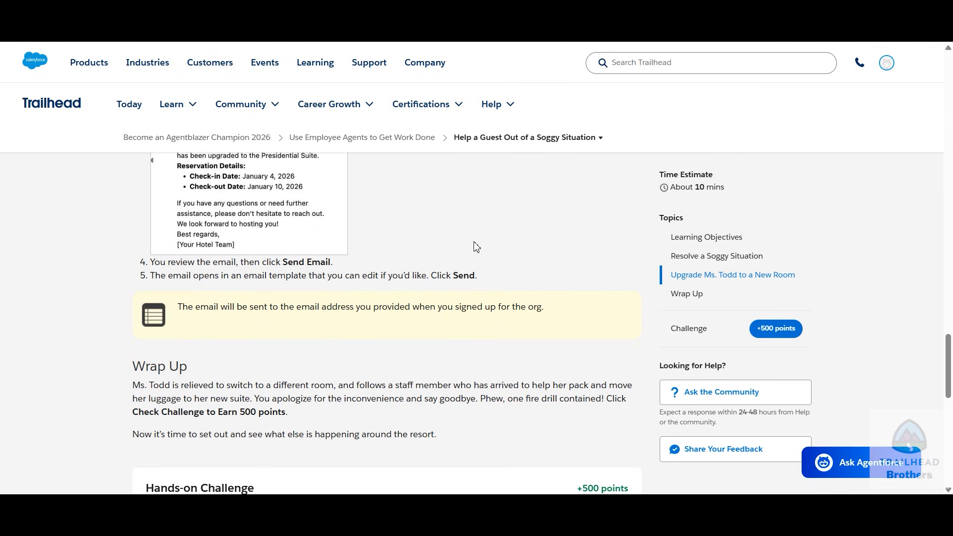
pyautogui.scroll(-5, 521, 285)
pyautogui.scroll(-2, 298, 278)
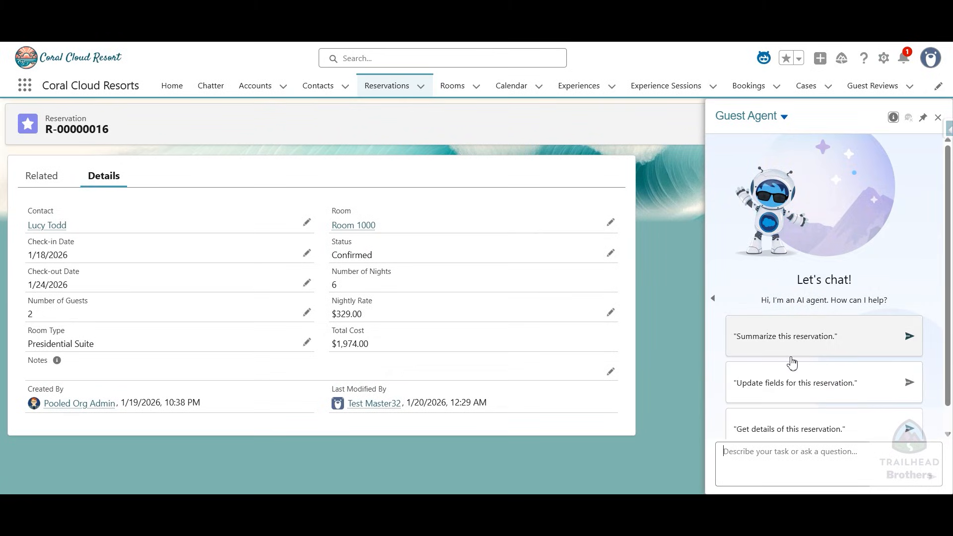
pyautogui.click(789, 458)
pyautogui.hotkey('ctrl', 'v')
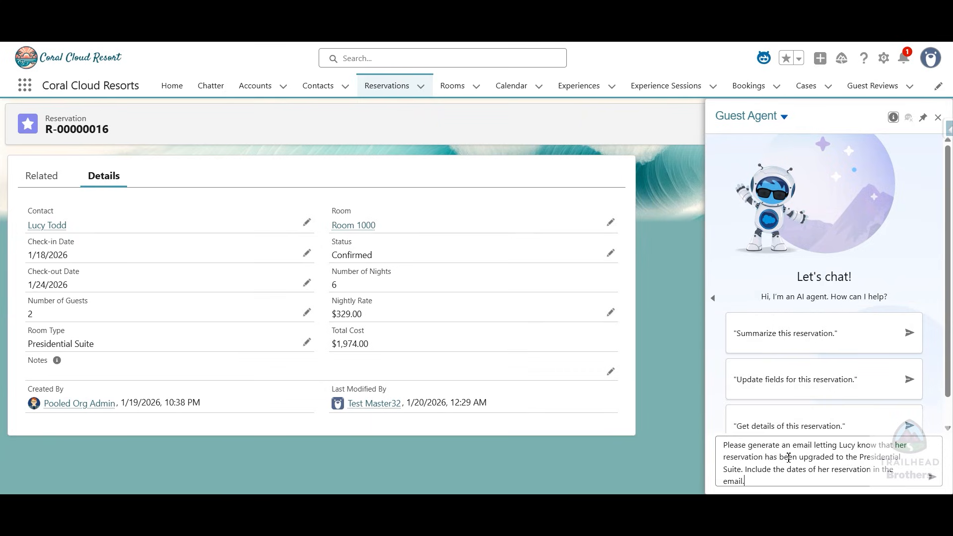
pyautogui.click(932, 477)
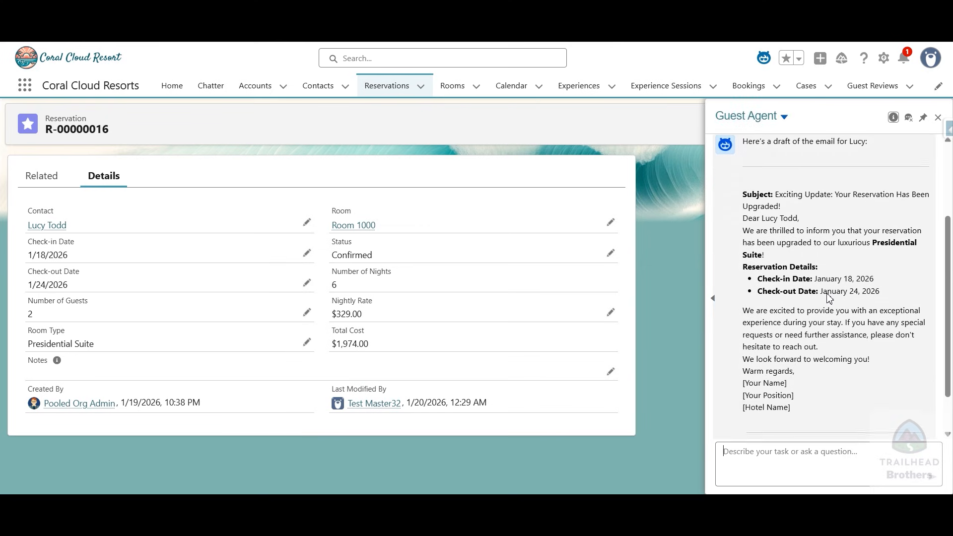
pyautogui.scroll(-2, 828, 296)
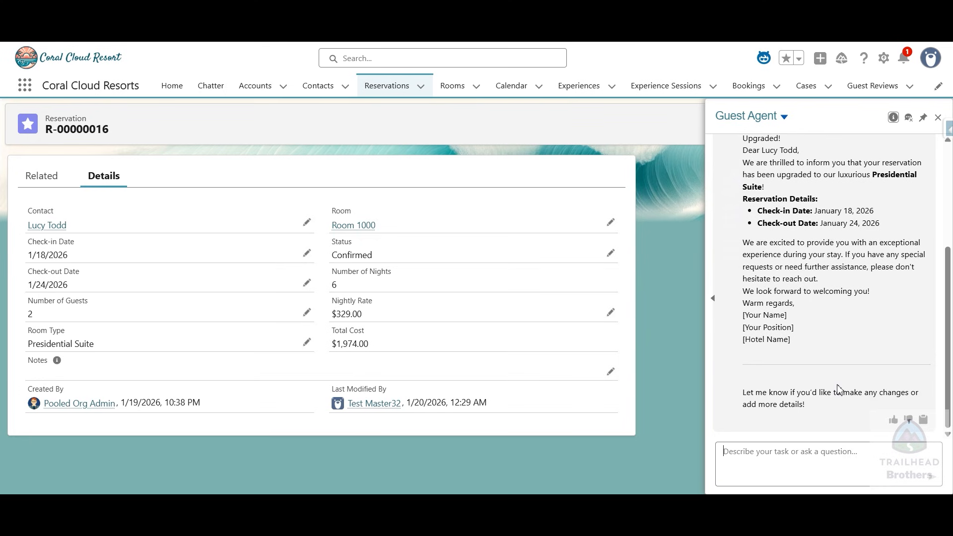
pyautogui.scroll(4, 838, 389)
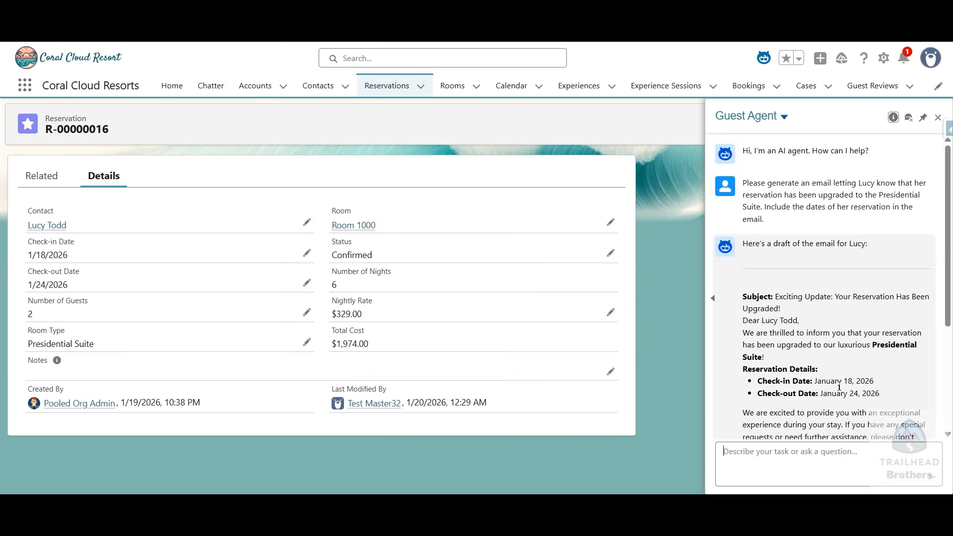
pyautogui.scroll(-3, 839, 387)
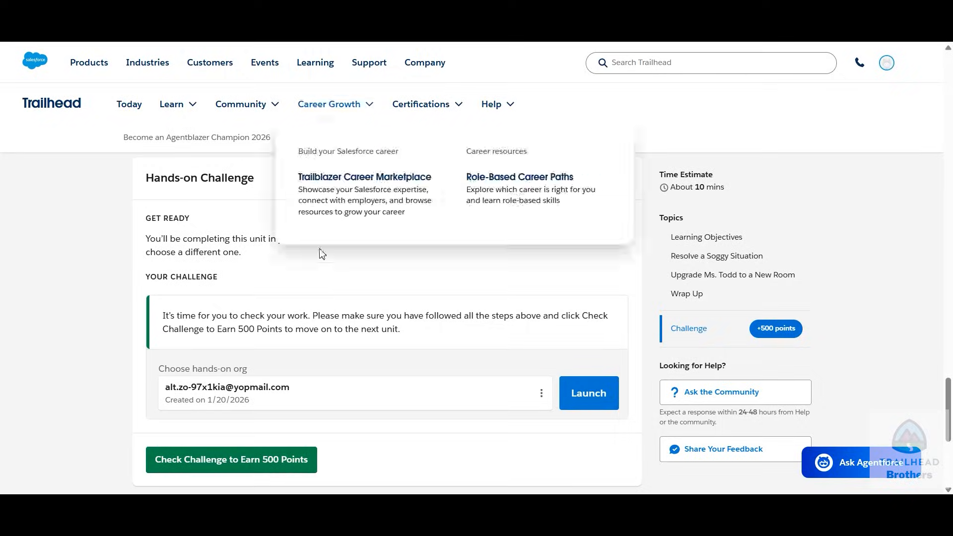
pyautogui.scroll(10, 331, 287)
pyautogui.scroll(5, 332, 287)
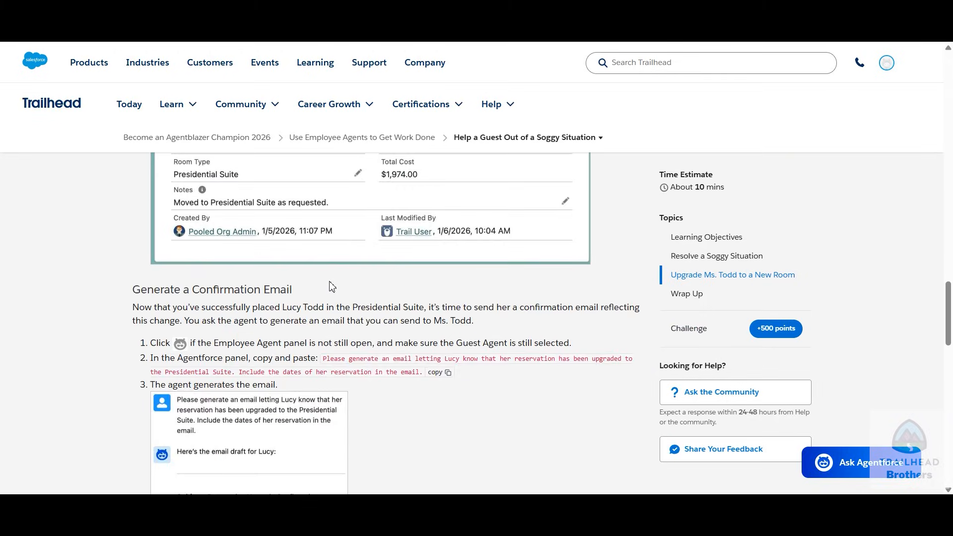
pyautogui.scroll(-4, 327, 286)
pyautogui.scroll(-1, 318, 298)
pyautogui.scroll(-1, 322, 377)
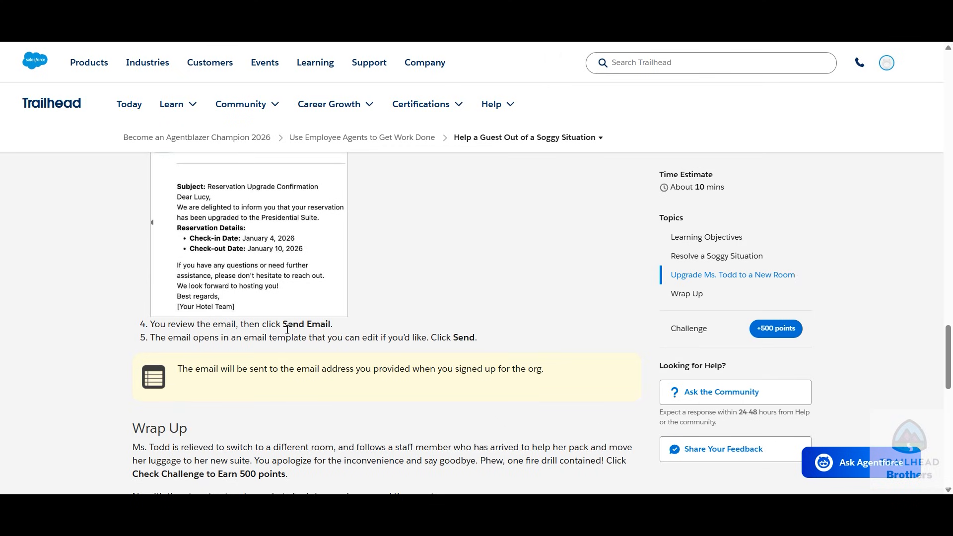
# Step: Copy "Send Email" from step 4 of the unit and submit it to the Guest Agent as a request
pyautogui.moveTo(283, 325); pyautogui.dragTo(332, 323)
pyautogui.hotkey('ctrl', 'c')
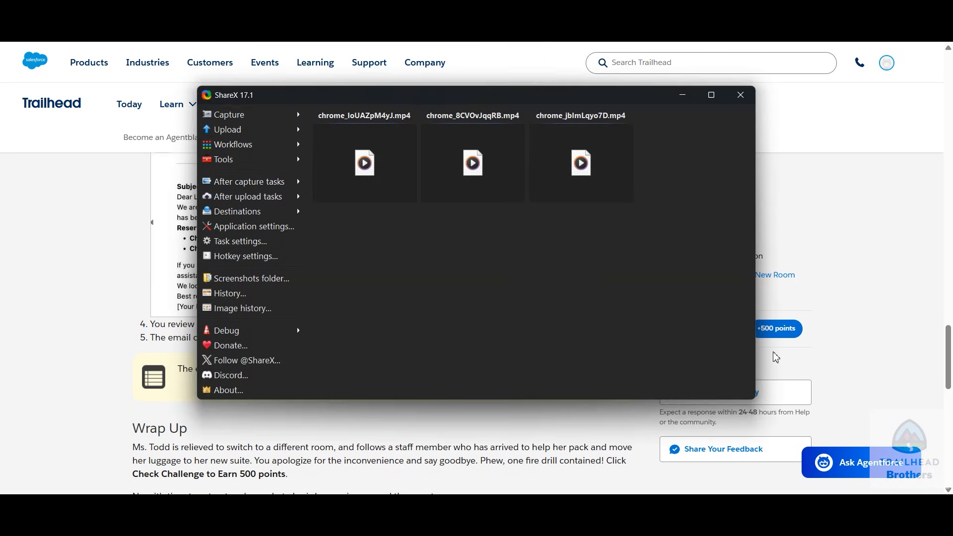
pyautogui.hotkey('alt', 'Tab')
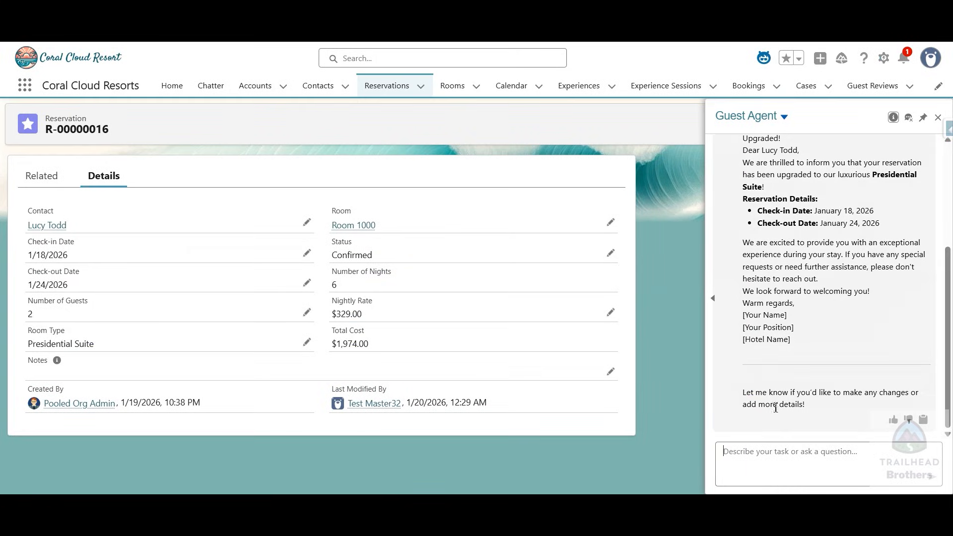
pyautogui.click(773, 463)
pyautogui.hotkey('ctrl', 'v')
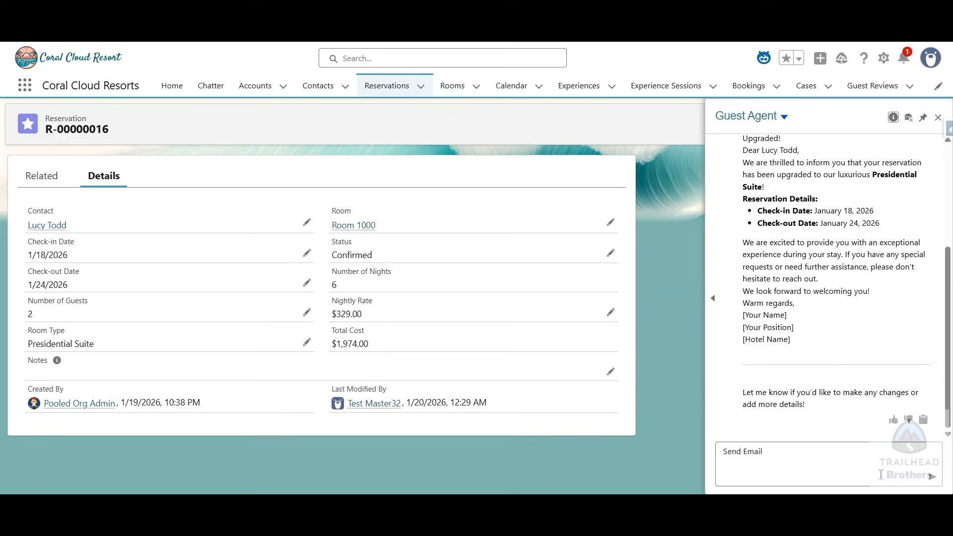
pyautogui.click(932, 476)
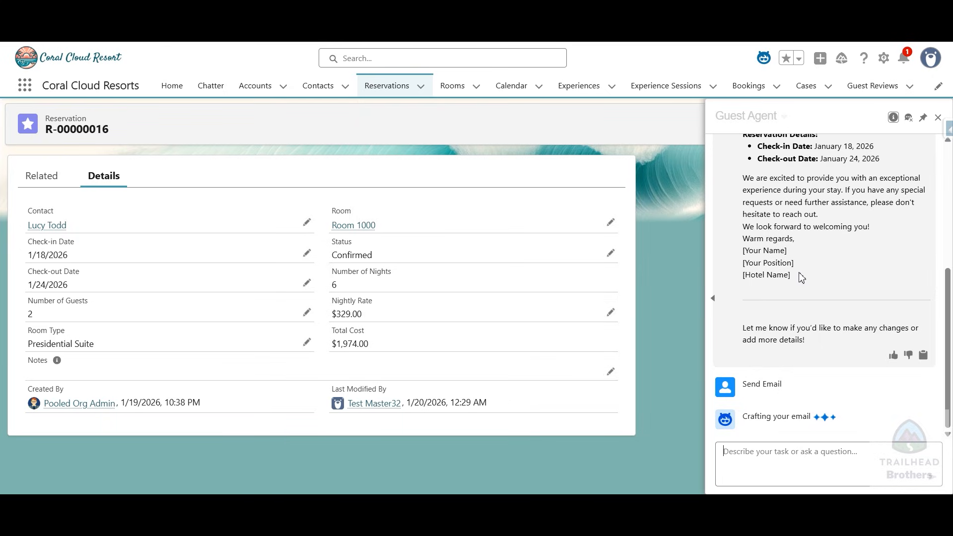
# Step: Review the Guest Agent's Reservation Upgrade Confirmation email, open it in the email composer and send it to the guest
pyautogui.moveTo(794, 358); pyautogui.dragTo(819, 382)
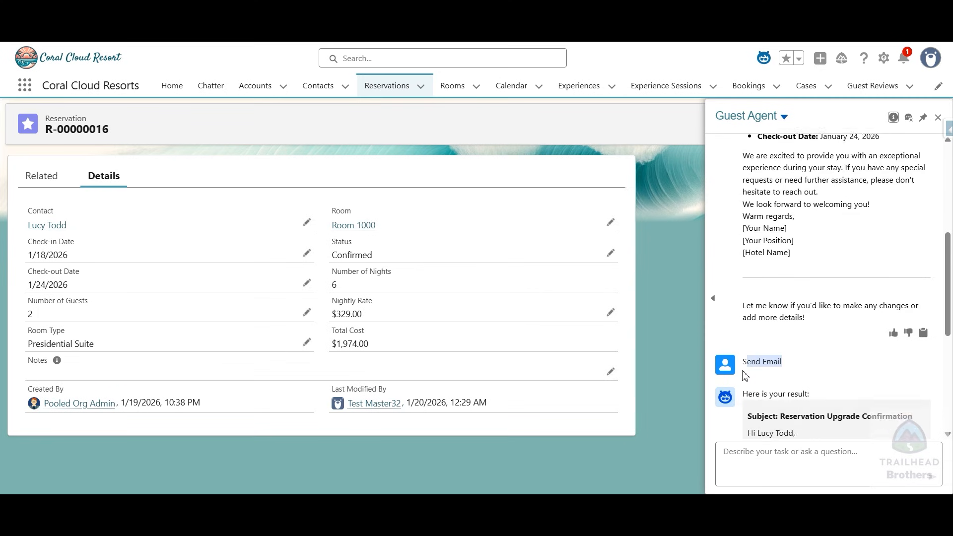
pyautogui.scroll(1, 781, 242)
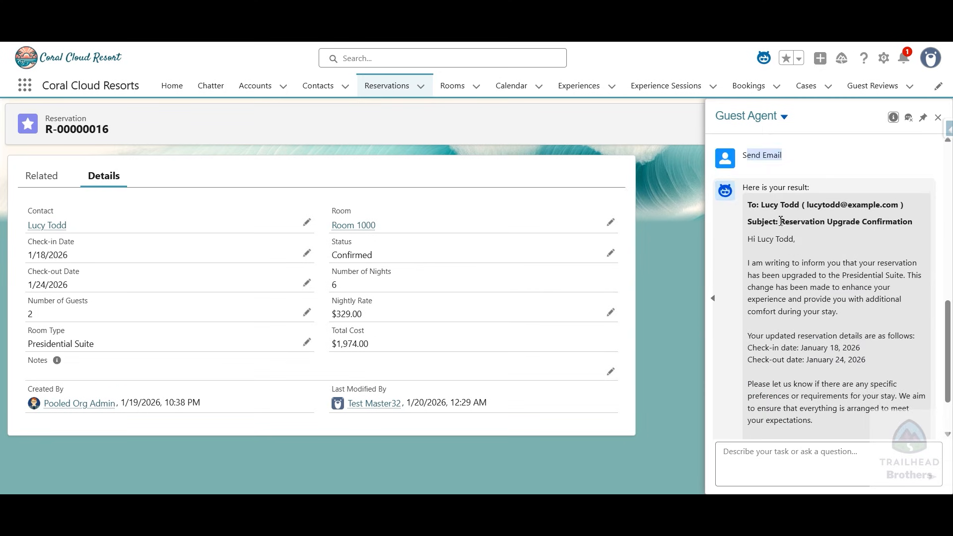
pyautogui.click(818, 164)
pyautogui.scroll(-2, 850, 296)
pyautogui.scroll(1, 850, 301)
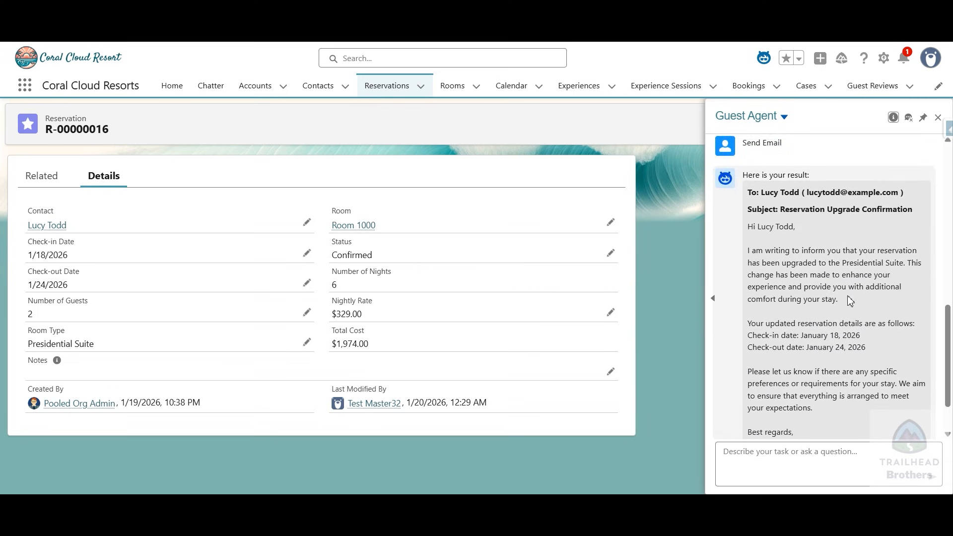
pyautogui.scroll(-1, 849, 297)
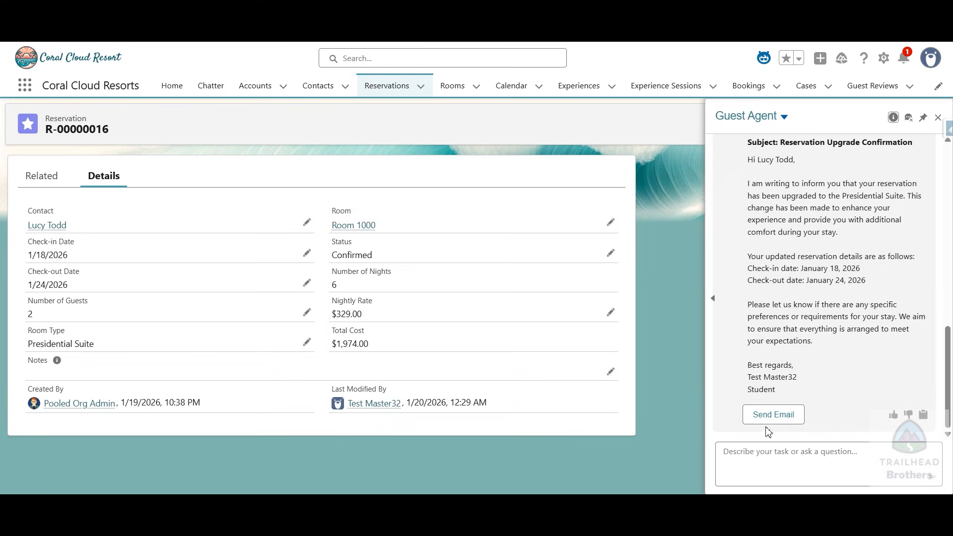
pyautogui.click(791, 418)
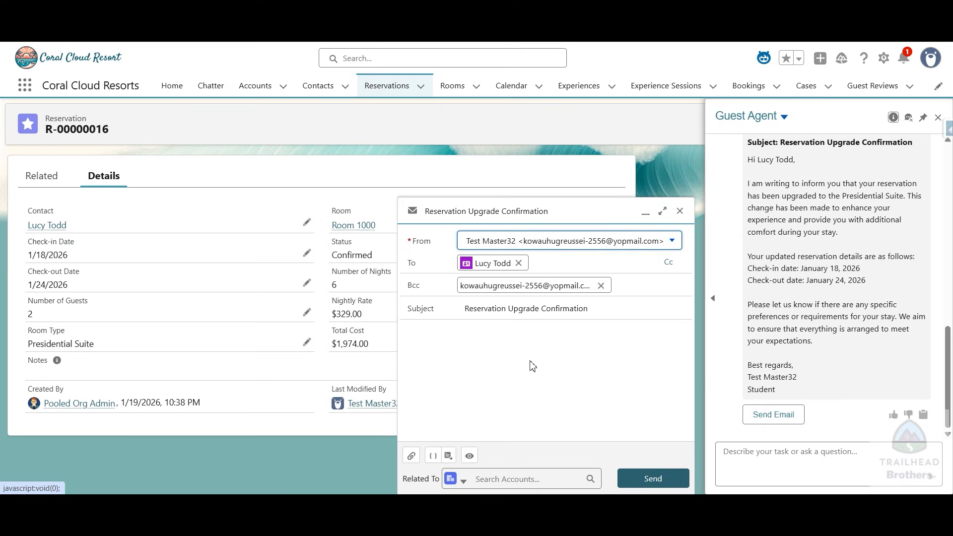
pyautogui.click(656, 482)
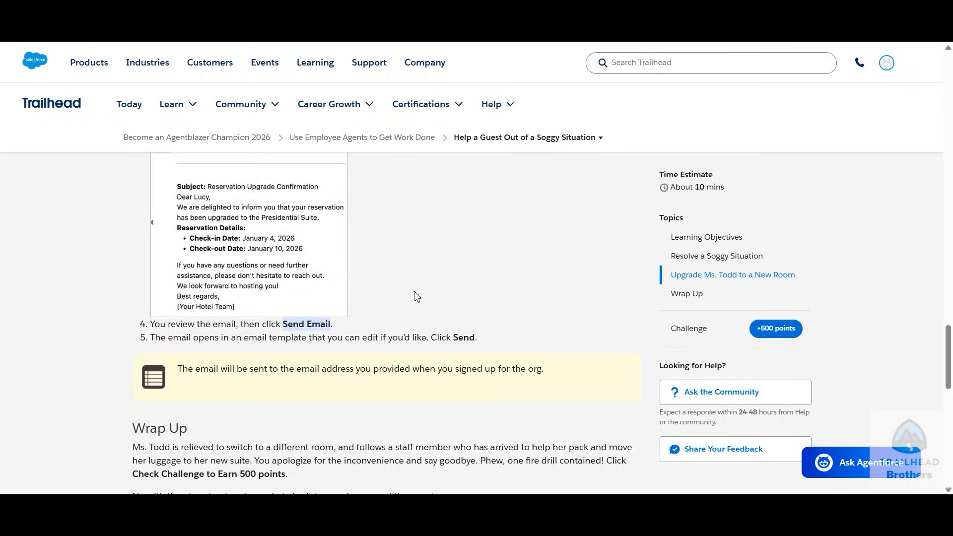
# Step: Check the Help a Guest Out of a Soggy Situation challenge to earn 500 points and continue to the next unit
pyautogui.scroll(-4, 415, 296)
pyautogui.scroll(1, 200, 289)
pyautogui.scroll(-4, 200, 290)
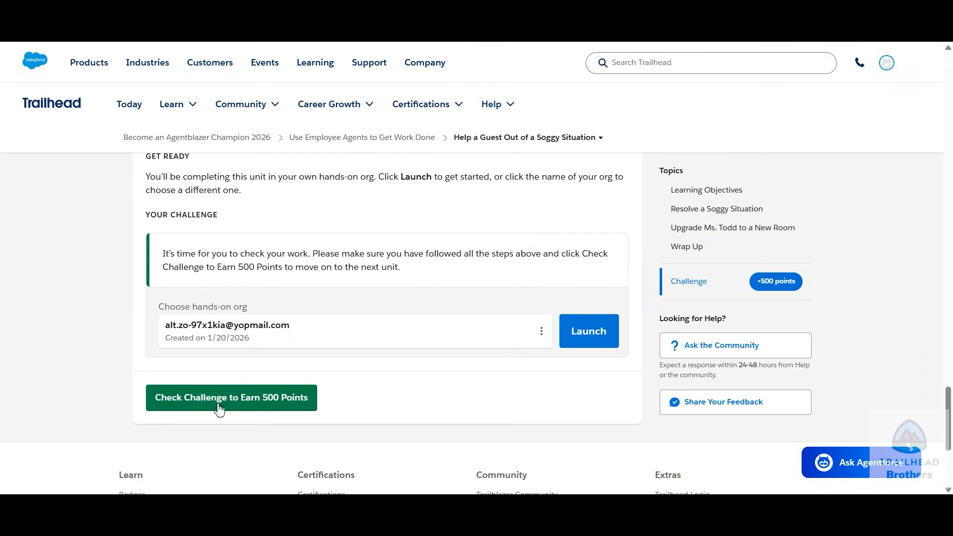
pyautogui.click(220, 401)
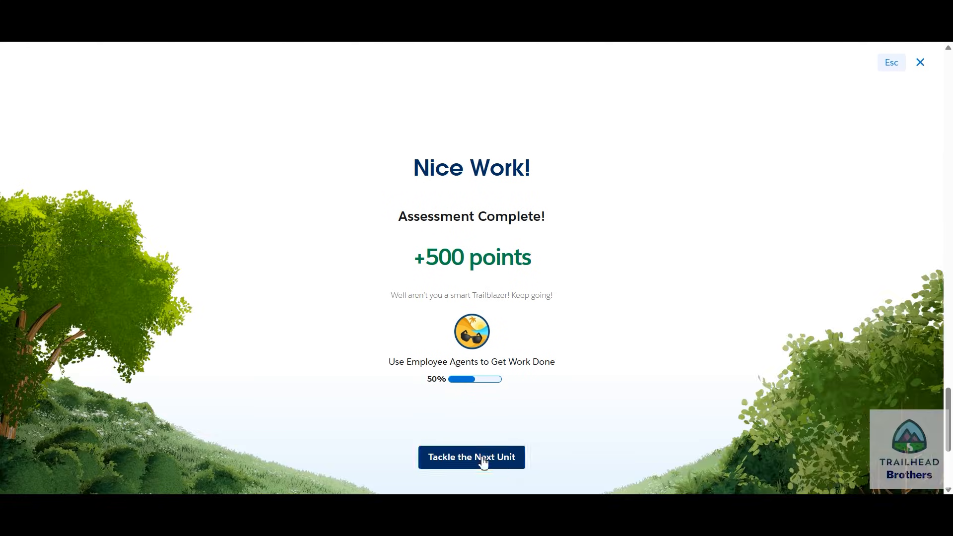
pyautogui.click(450, 468)
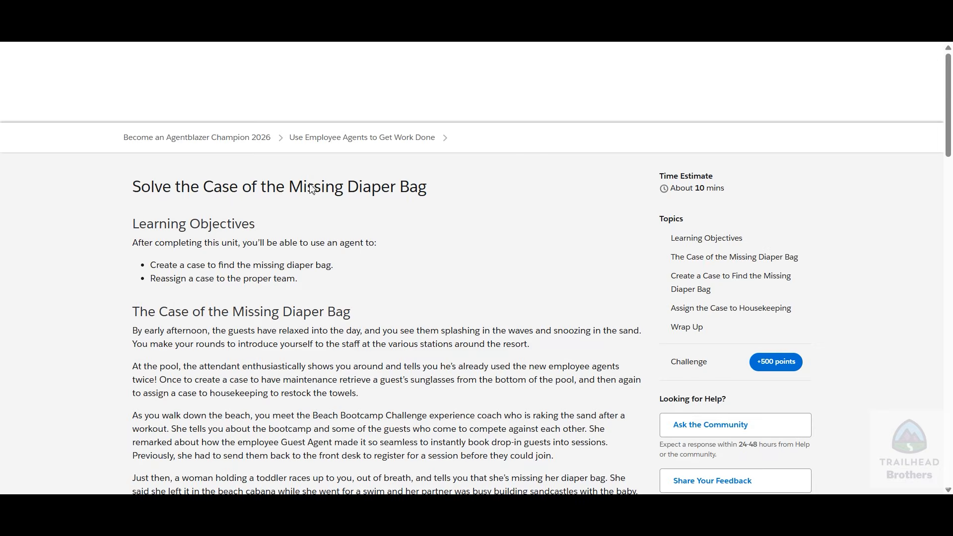
# Step: Read the missing diaper bag unit and copy its prompt "Create a case to find the lost blue and white striped diaper bag."
pyautogui.moveTo(128, 253)
pyautogui.mouseDown()
pyautogui.moveTo(393, 255)
pyautogui.moveTo(133, 253)
pyautogui.mouseUp()
pyautogui.scroll(-5, 397, 261)
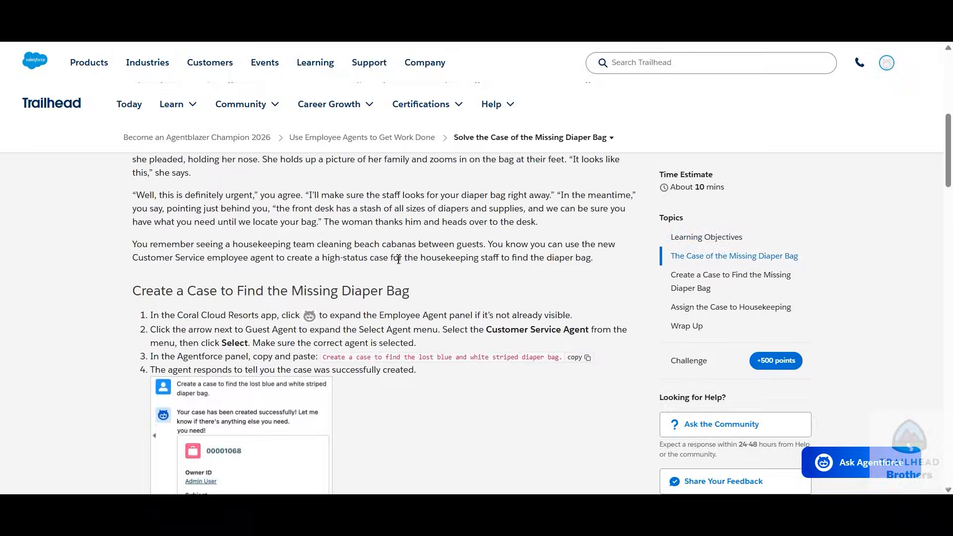
pyautogui.scroll(-2, 390, 256)
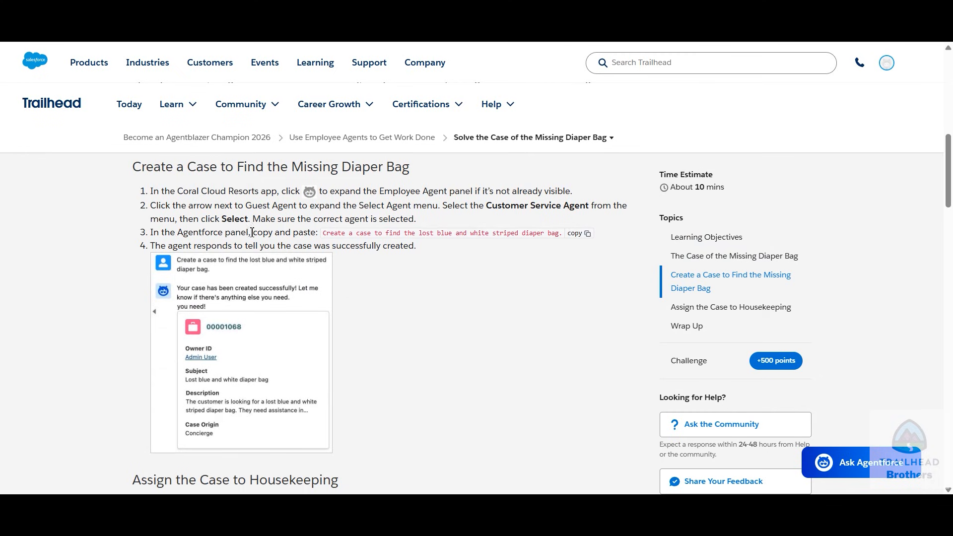
pyautogui.click(583, 239)
pyautogui.scroll(-1, 410, 288)
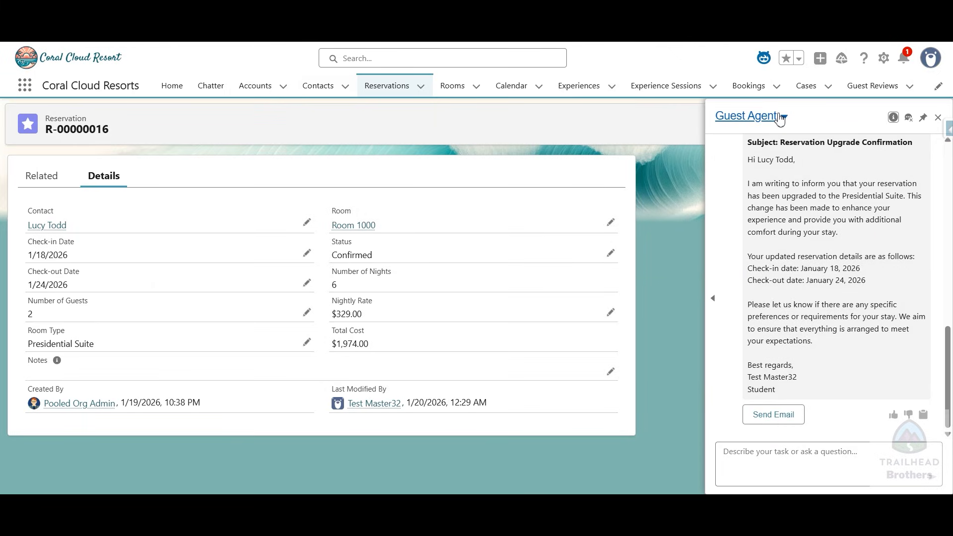
# Step: Switch the agent panel to the Customer Service Agent and submit "Create a case to find the lost blue and white striped diaper bag."
pyautogui.click(780, 119)
pyautogui.click(726, 239)
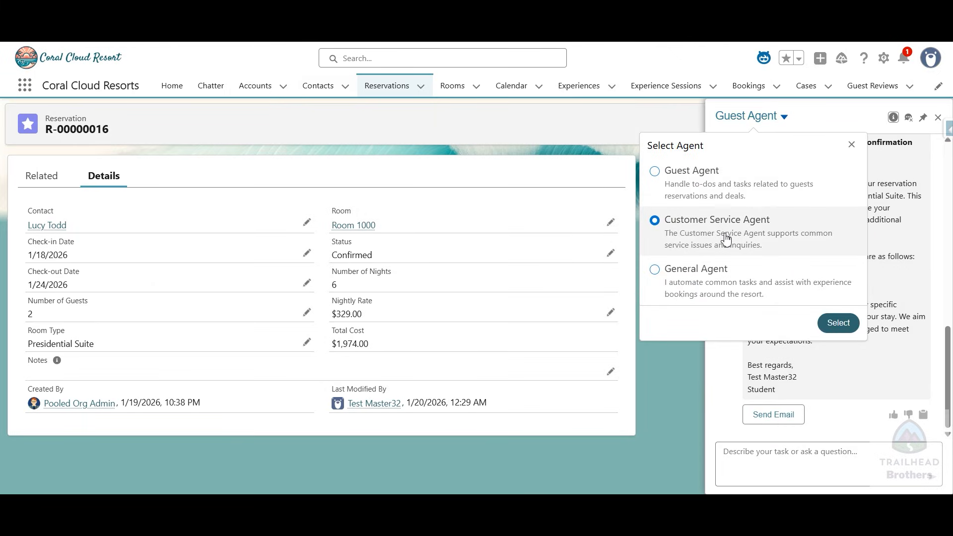
pyautogui.click(836, 327)
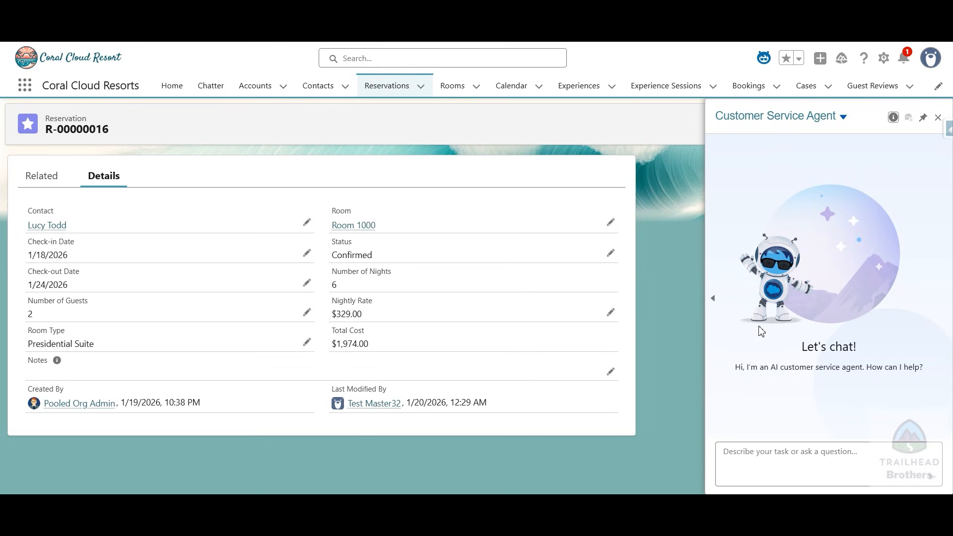
pyautogui.click(773, 451)
pyautogui.hotkey('ctrl', 'v')
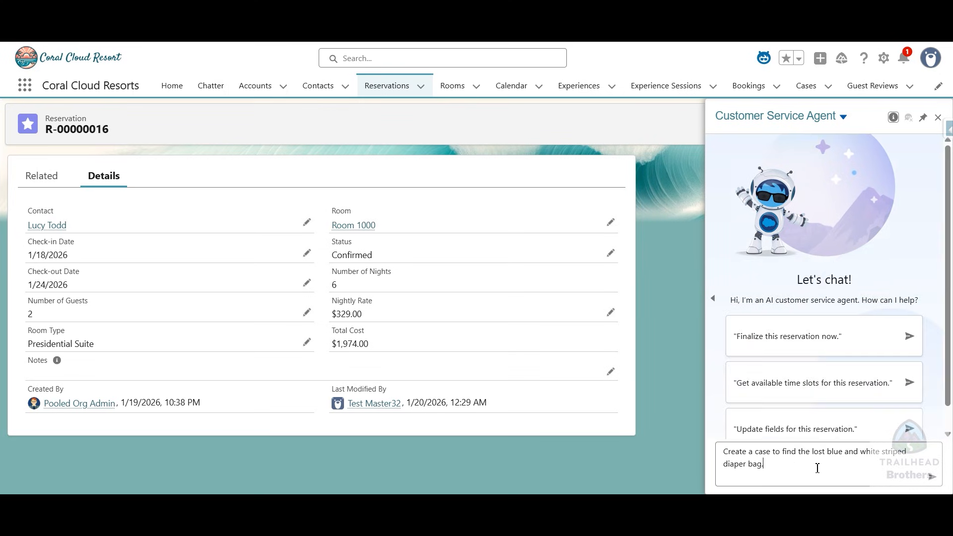
pyautogui.click(934, 473)
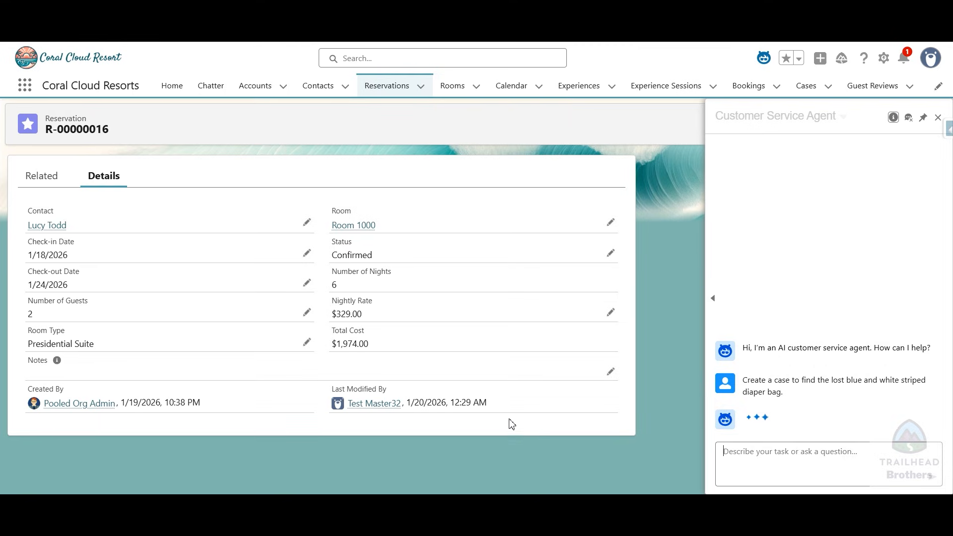
pyautogui.click(819, 445)
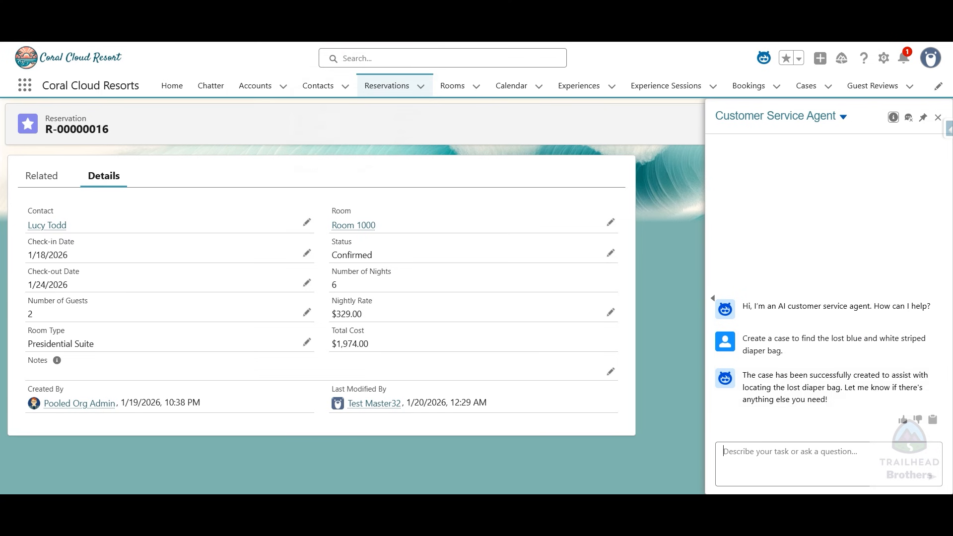
# Step: Read the unit's case creation and assignment instructions, and open the new diaper bag case from the agent's response
pyautogui.click(303, 20)
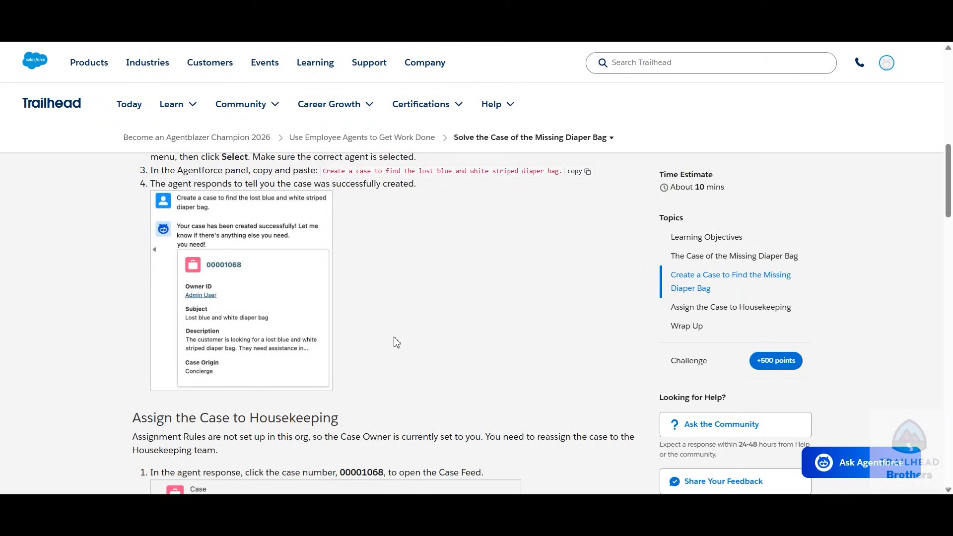
pyautogui.scroll(10, 328, 298)
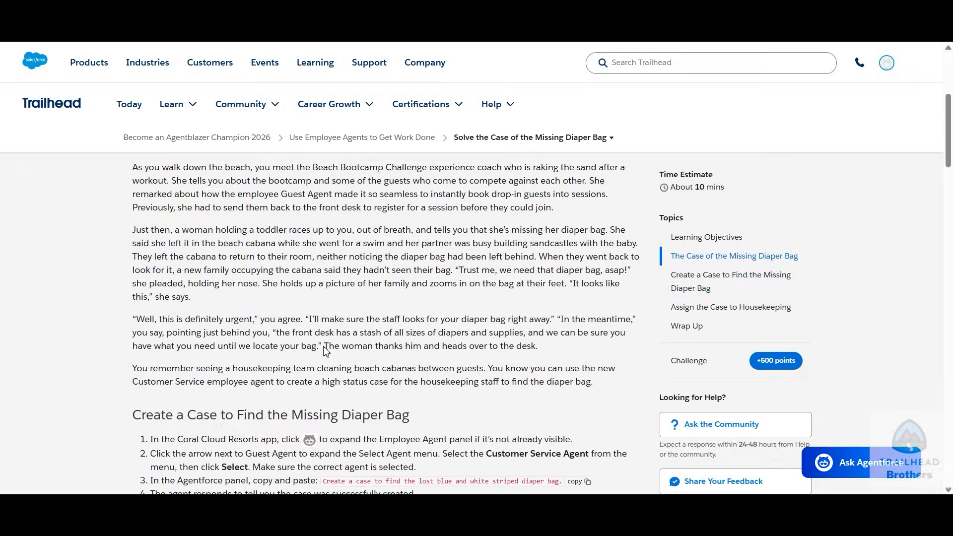
pyautogui.scroll(-7, 326, 347)
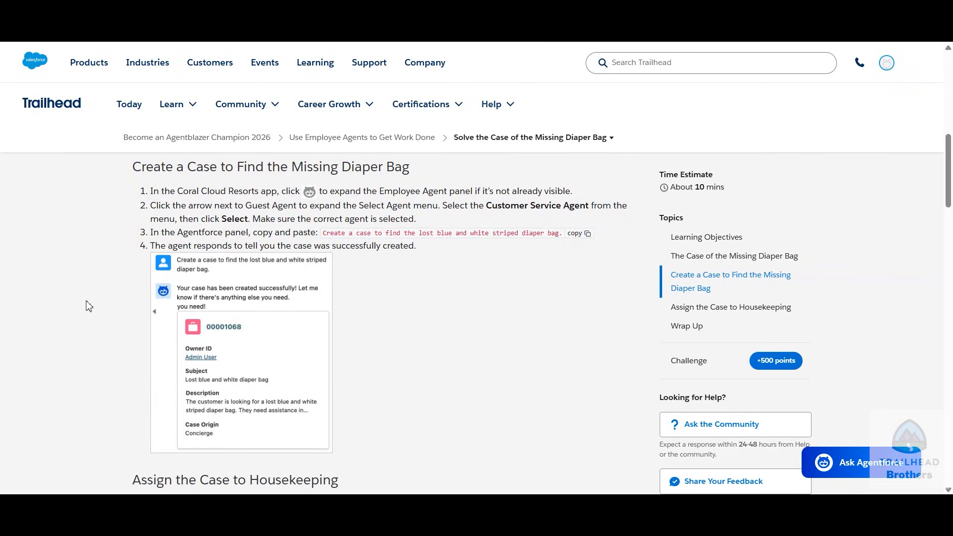
pyautogui.scroll(-6, 88, 305)
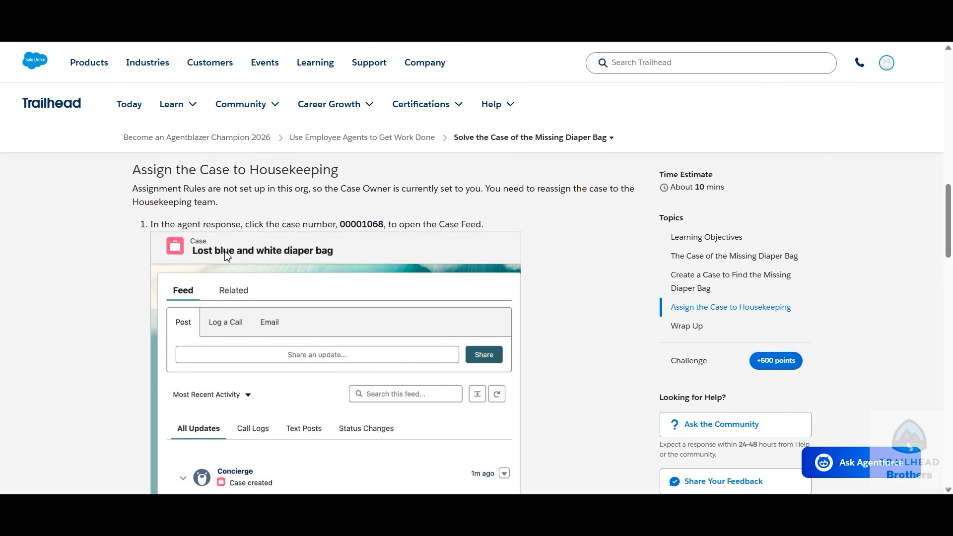
pyautogui.scroll(-1, 305, 229)
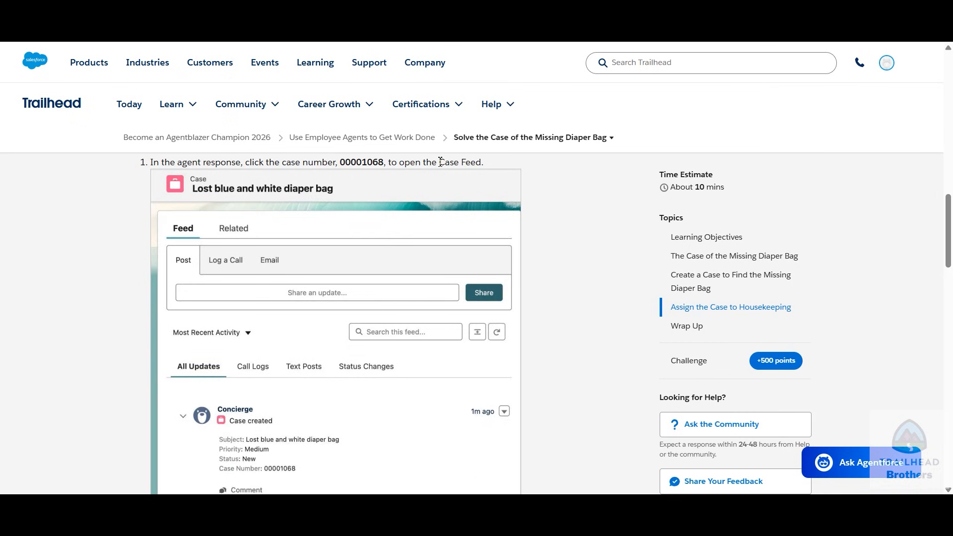
pyautogui.click(431, 11)
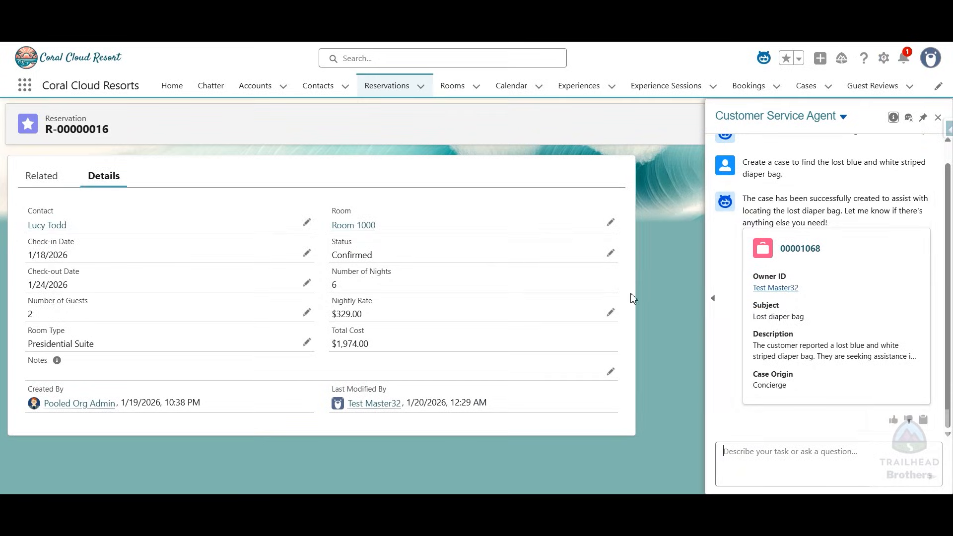
pyautogui.click(801, 249)
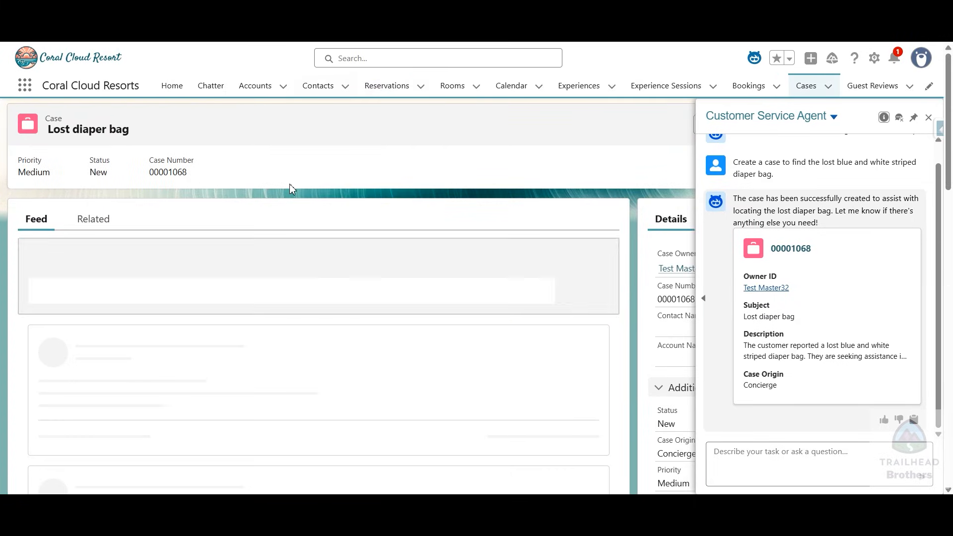
pyautogui.click(779, 124)
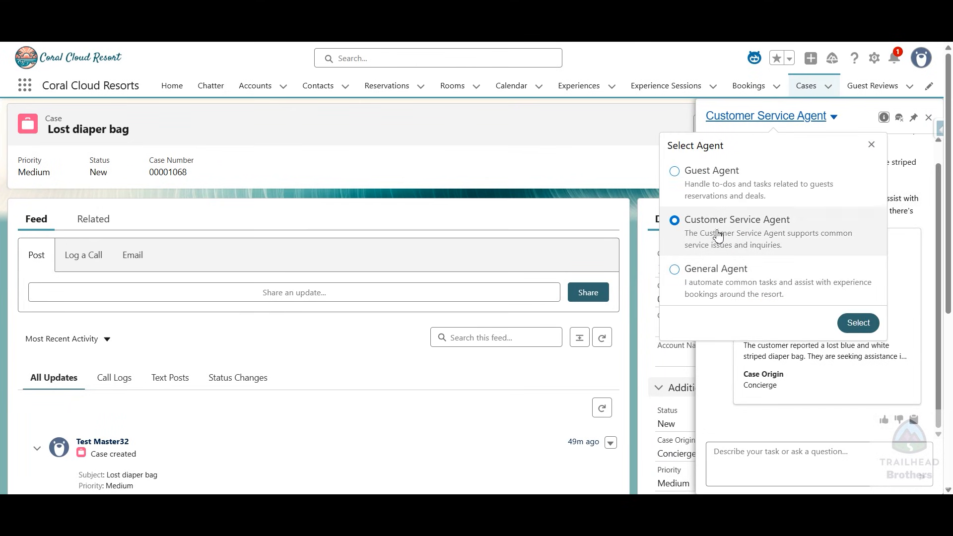
pyautogui.click(834, 118)
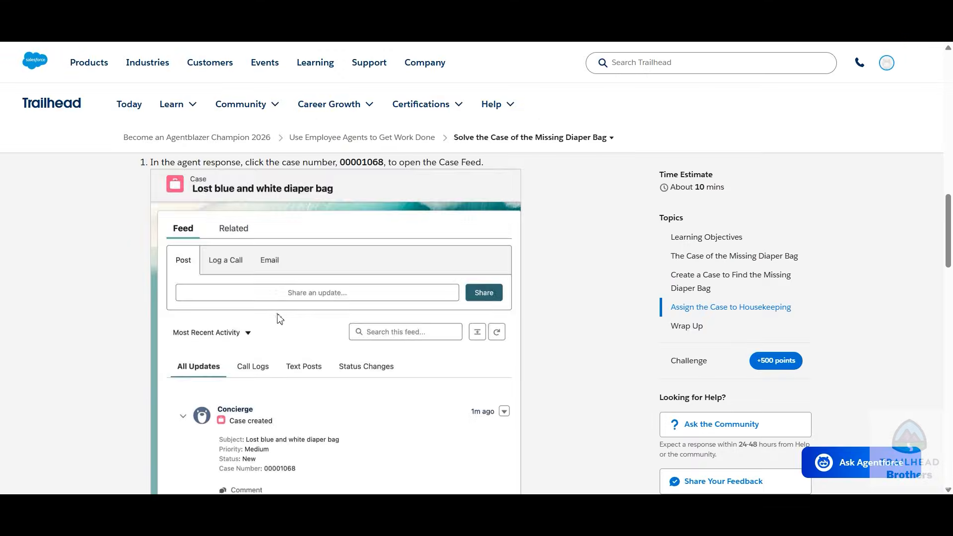
# Step: Copy "Reassign the case to Housekeeping." from step 2 of the unit and submit it to the Customer Service Agent
pyautogui.scroll(-5, 170, 326)
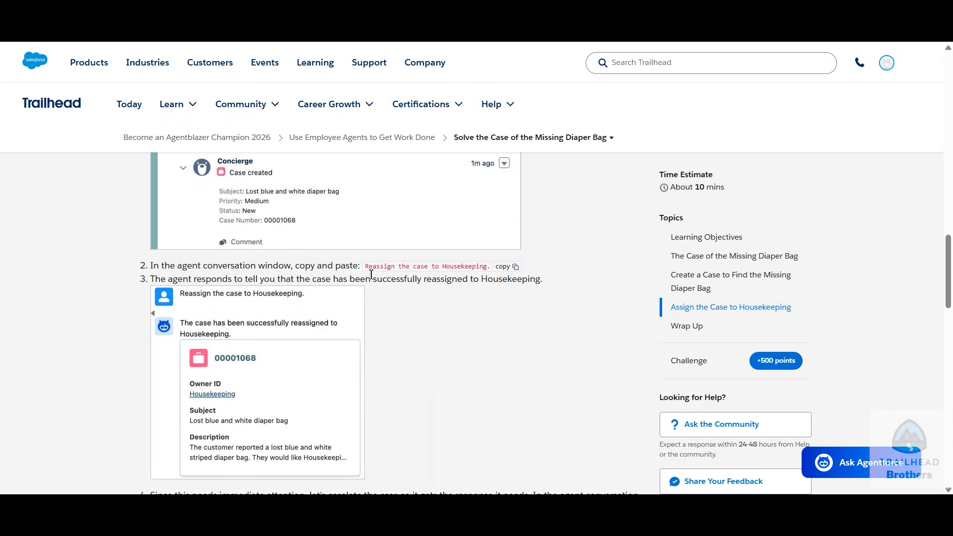
pyautogui.click(515, 268)
pyautogui.scroll(-1, 520, 328)
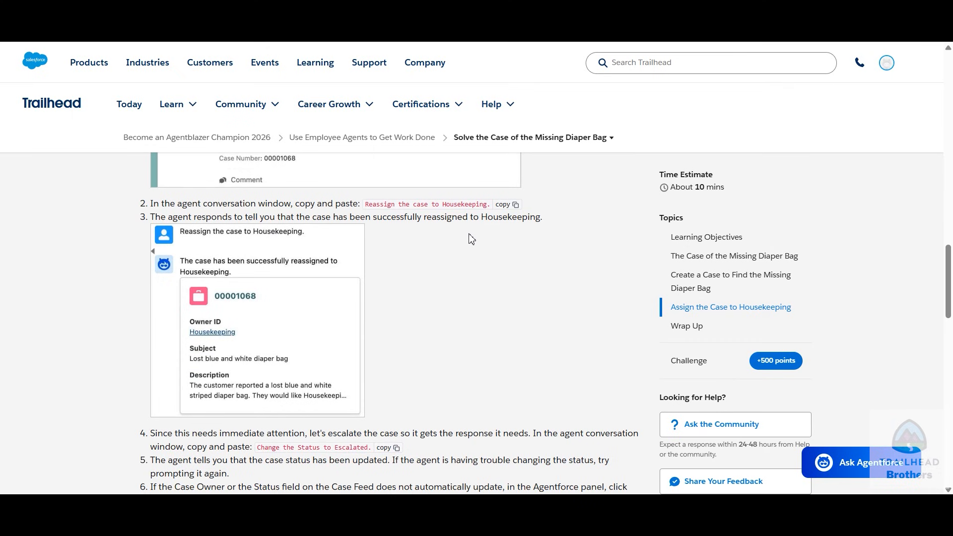
pyautogui.scroll(-1, 469, 239)
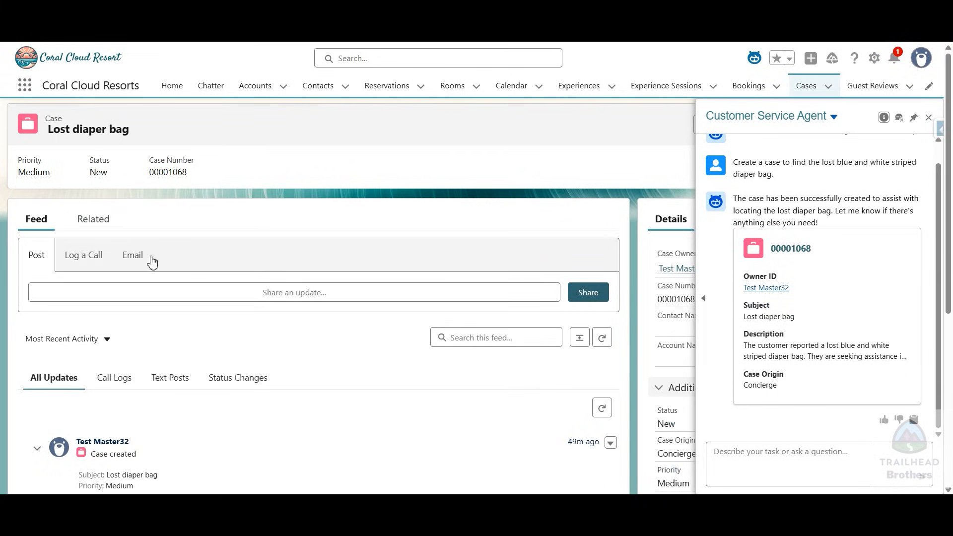
pyautogui.scroll(-2, 164, 266)
pyautogui.scroll(2, 171, 267)
pyautogui.click(774, 455)
pyautogui.click(749, 455)
pyautogui.hotkey('ctrl', 'v')
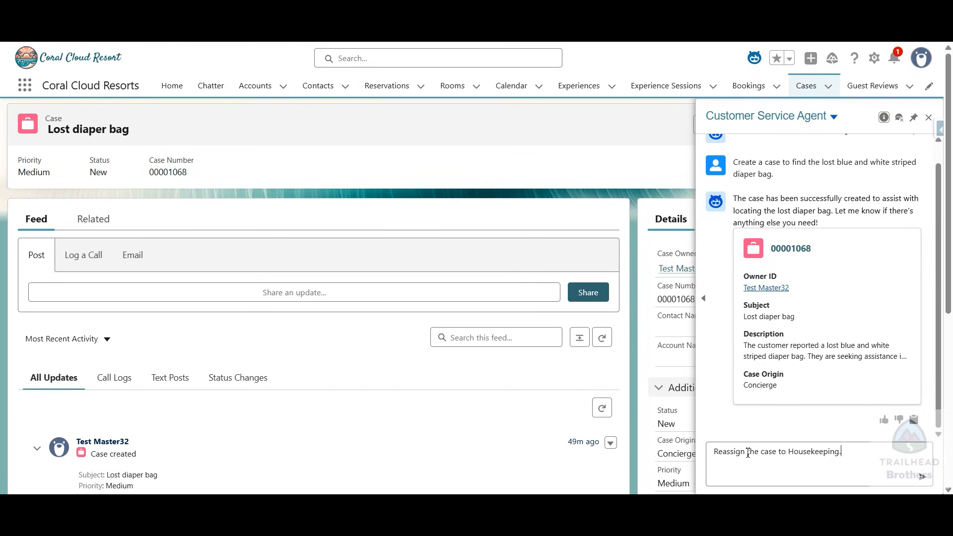
pyautogui.press('Return')
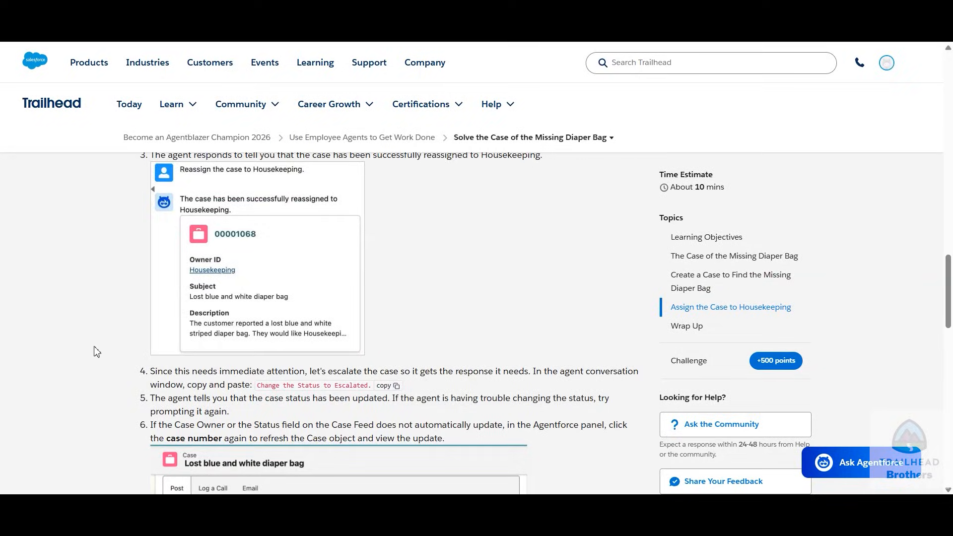
# Step: Copy "Change the Status to Escalated." from step 4 of the unit, submit it to the Customer Service Agent and refresh the case feed
pyautogui.scroll(-3, 94, 351)
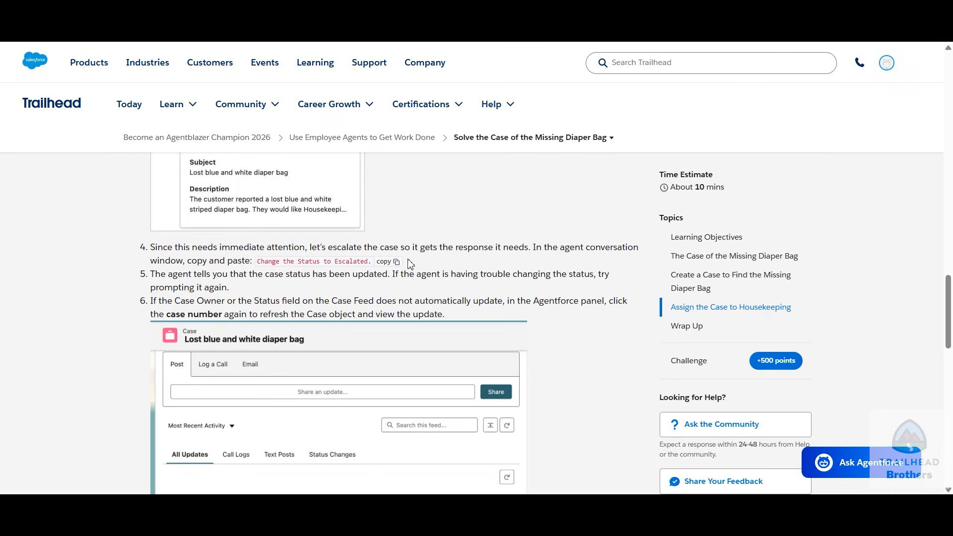
pyautogui.click(392, 262)
pyautogui.scroll(-3, 244, 314)
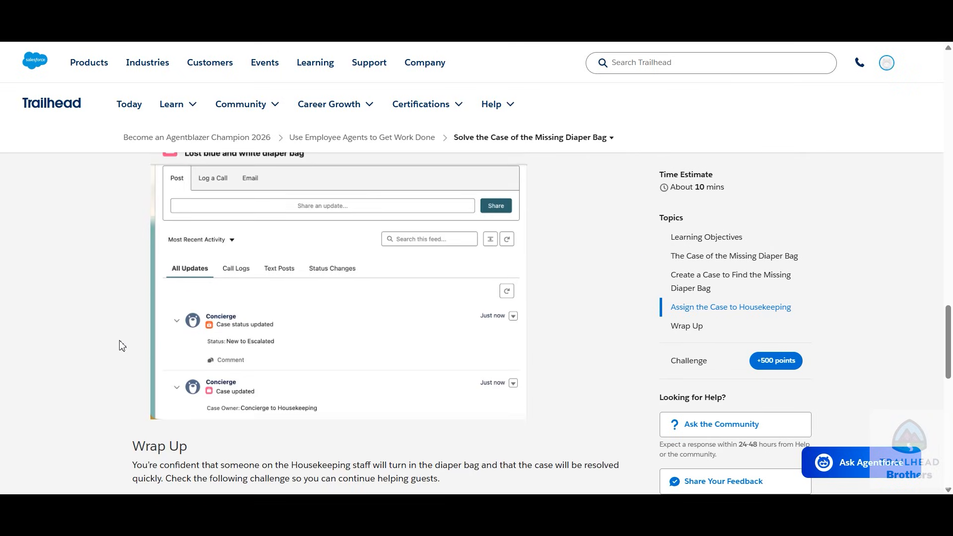
pyautogui.scroll(-2, 122, 344)
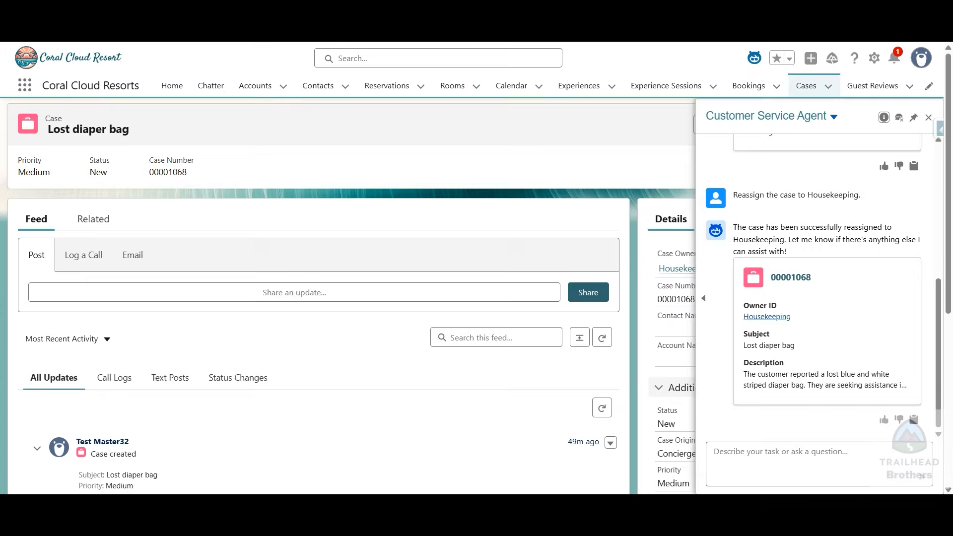
pyautogui.click(783, 452)
pyautogui.hotkey('ctrl', 'v')
pyautogui.press('Return')
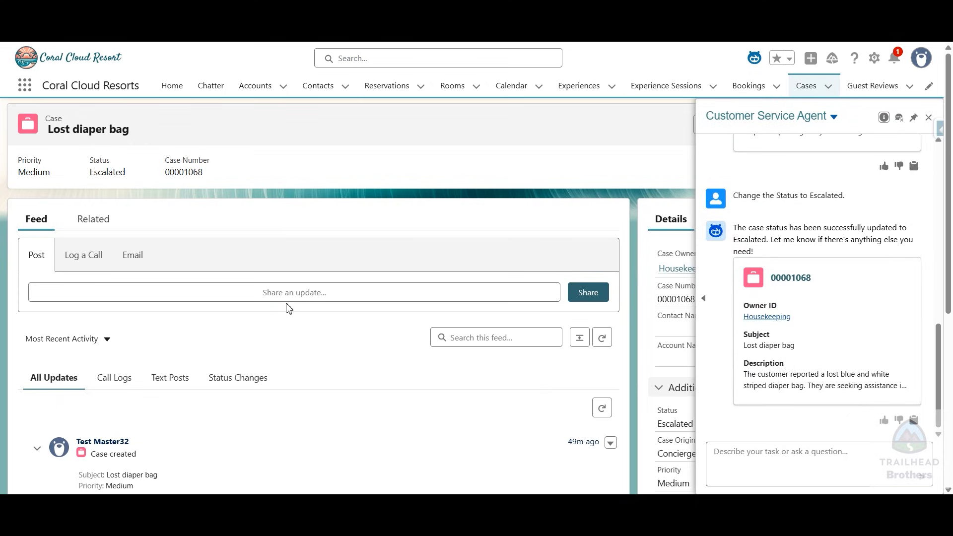
pyautogui.scroll(-2, 288, 307)
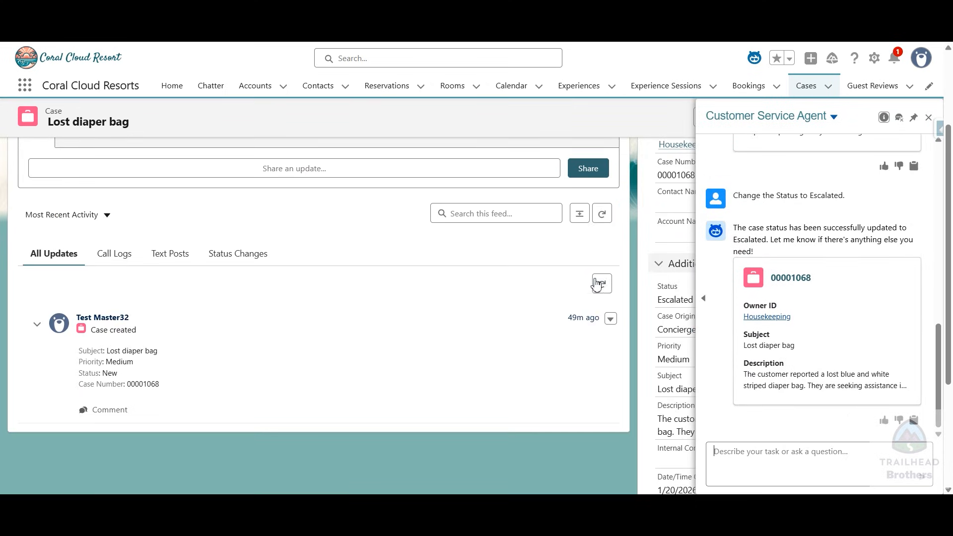
pyautogui.click(601, 284)
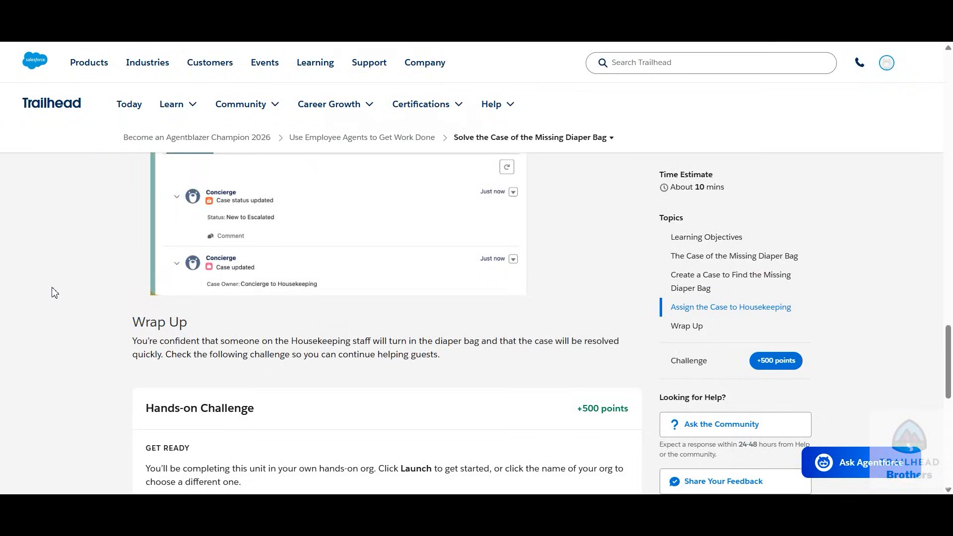
# Step: Check the Solve the Case of the Missing Diaper Bag challenge and continue to the next unit
pyautogui.scroll(-5, 55, 293)
pyautogui.click(260, 443)
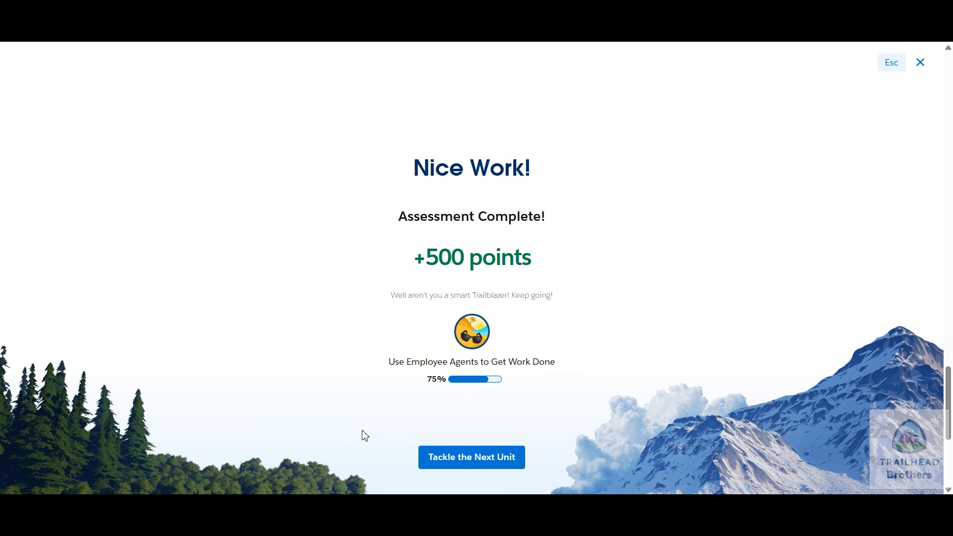
pyautogui.click(481, 453)
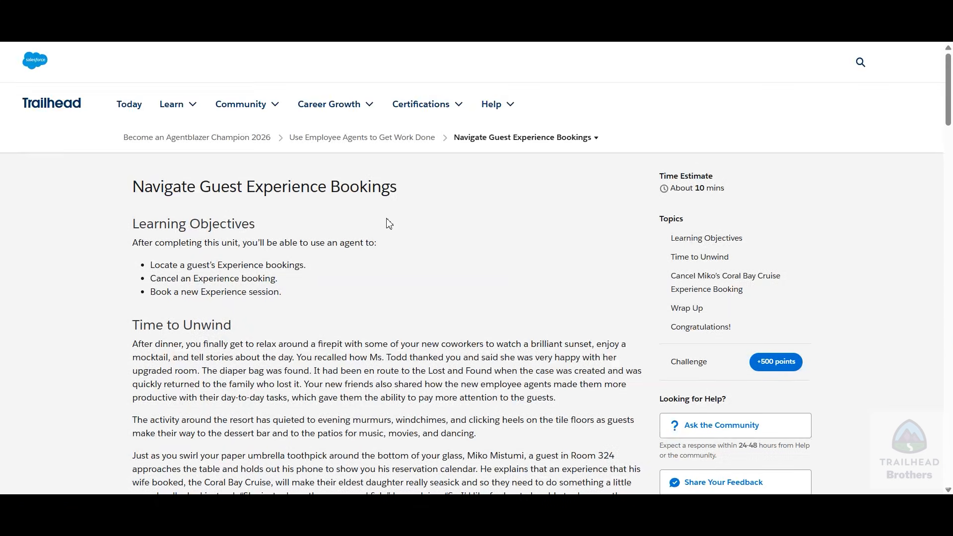
# Step: Read the Coral Bay Cruise cancellation instructions and copy the step 3 prompt that asks for the guest's experience bookings
pyautogui.scroll(-6, 413, 215)
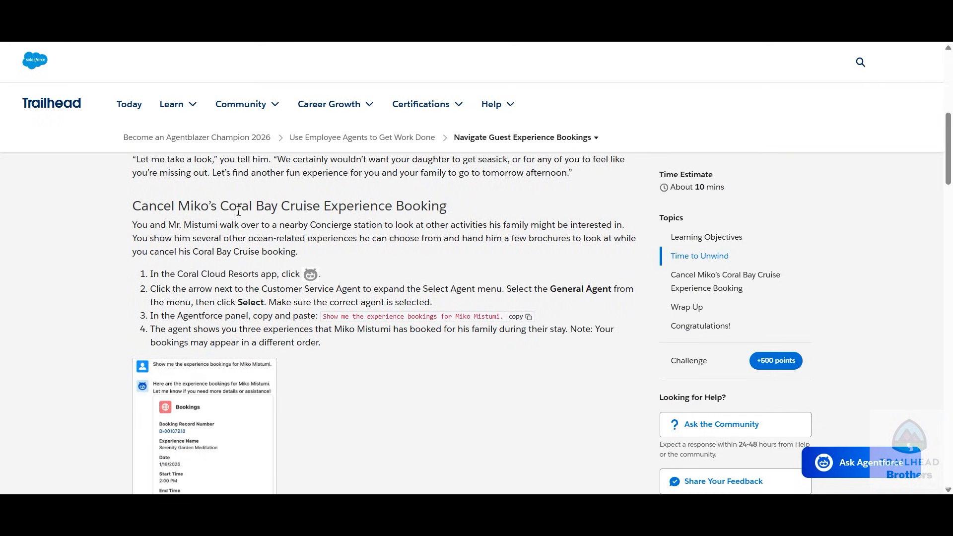
pyautogui.moveTo(239, 212); pyautogui.dragTo(473, 211)
pyautogui.click(474, 211)
pyautogui.scroll(-1, 301, 221)
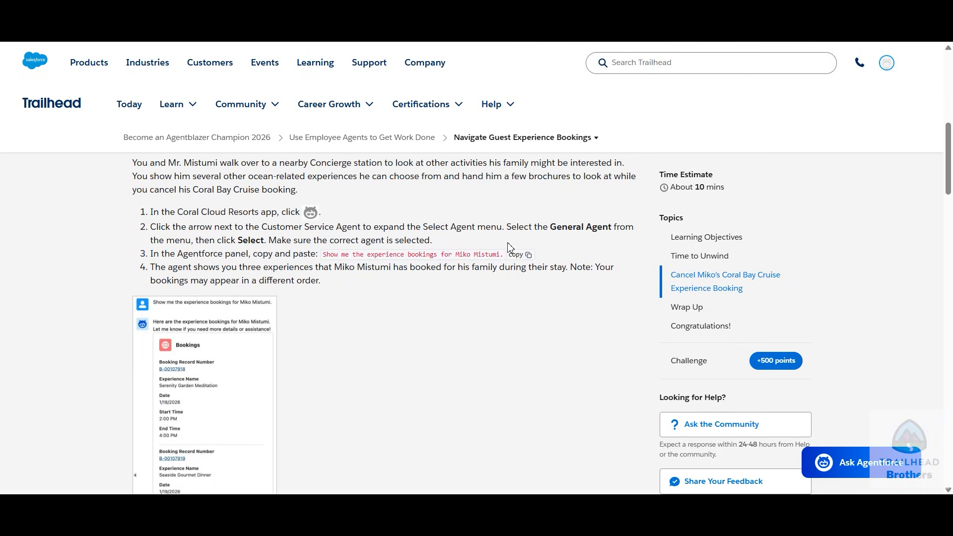
pyautogui.click(521, 255)
pyautogui.scroll(-5, 308, 267)
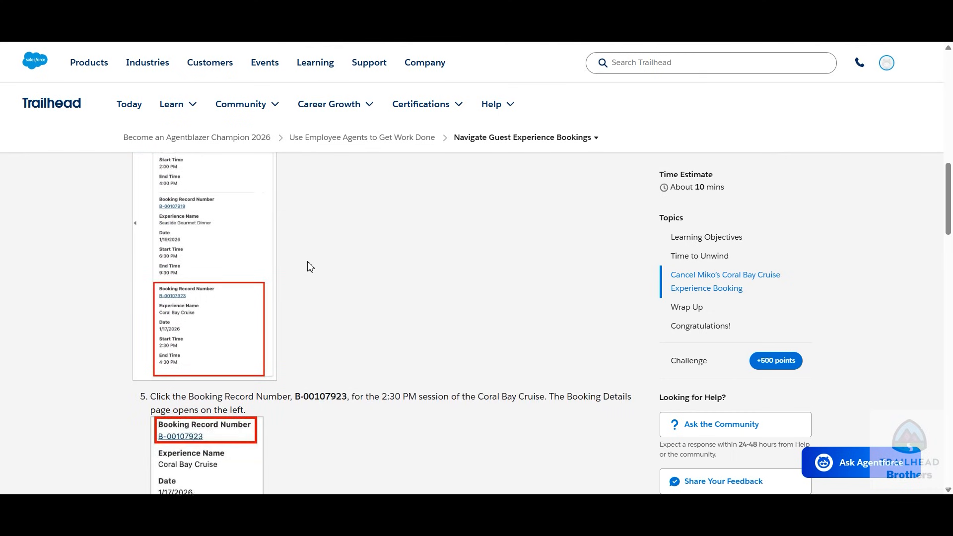
pyautogui.scroll(-4, 309, 267)
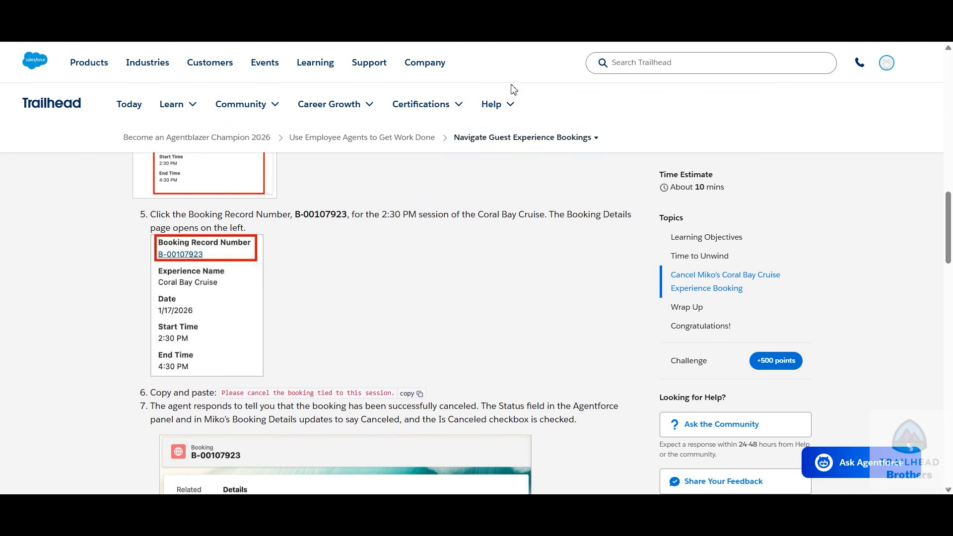
# Step: Return to the Coral Cloud Resorts org and switch the agent panel from the Customer Service Agent to the General Agent
pyautogui.click(308, 20)
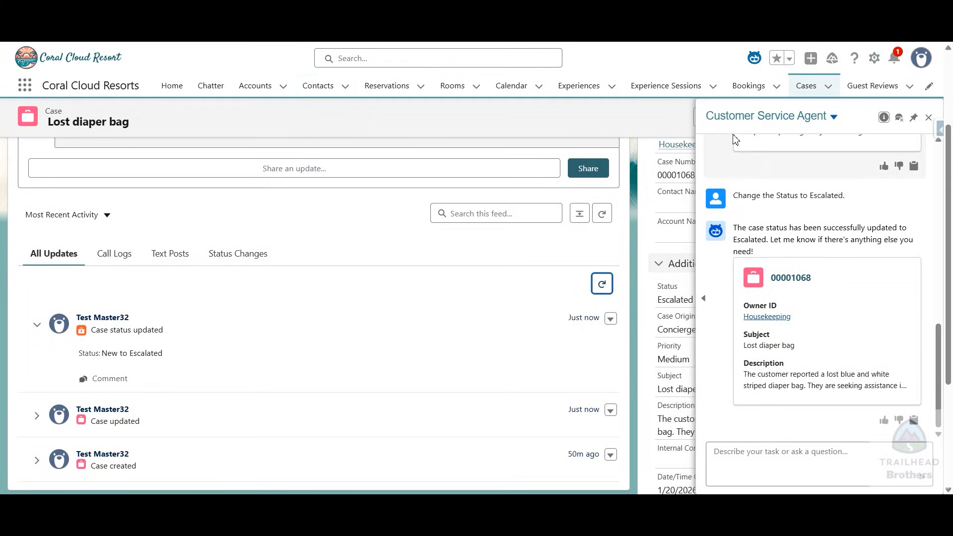
pyautogui.click(764, 125)
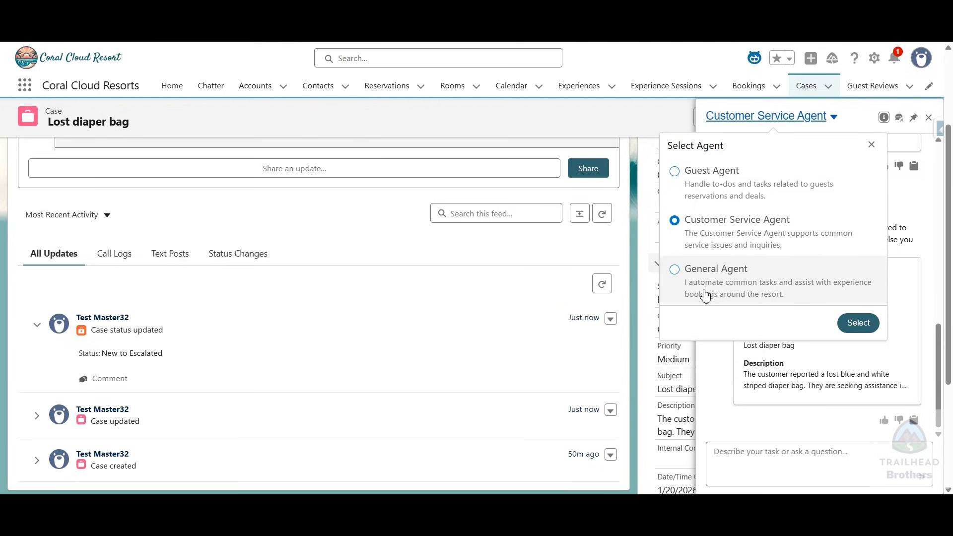
pyautogui.click(766, 289)
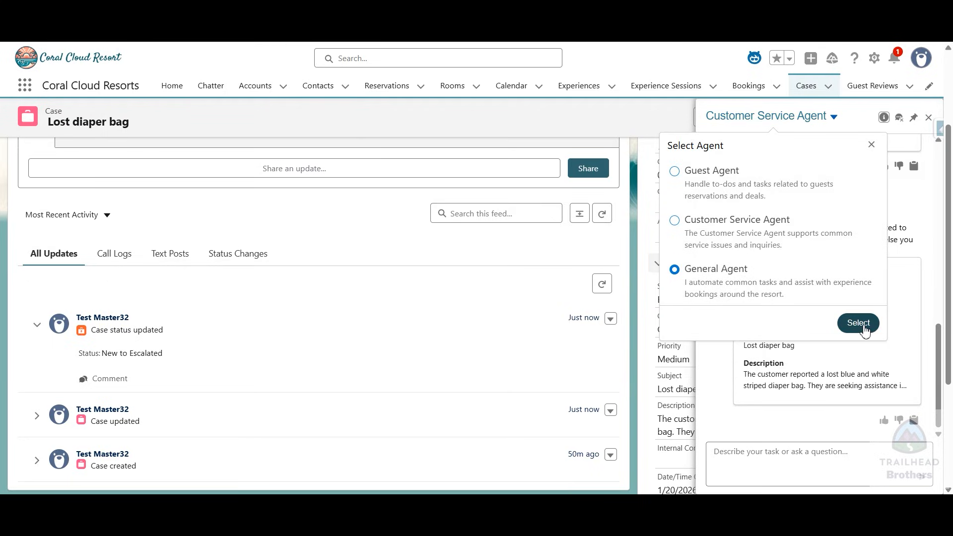
pyautogui.click(864, 324)
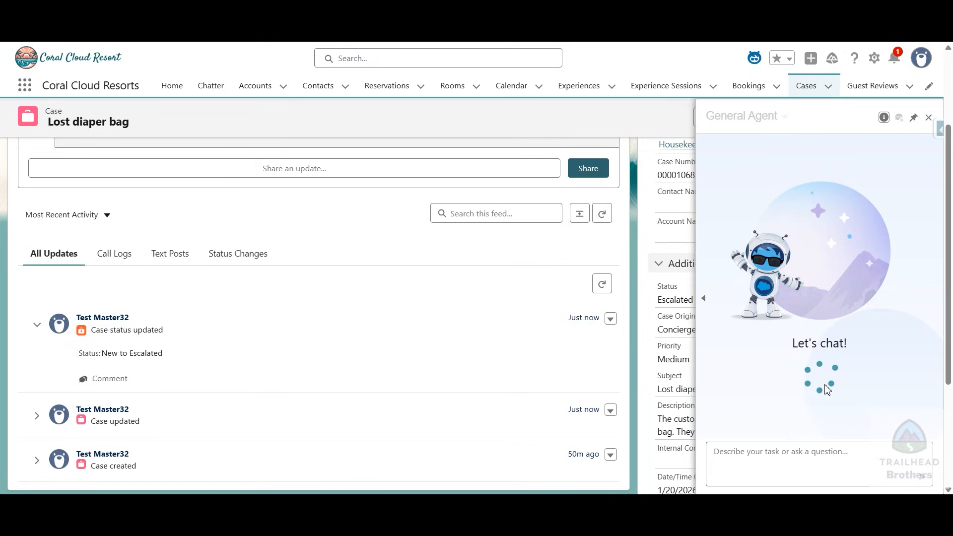
# Step: Ask the General Agent to show the guest's experience bookings and look through the returned list
pyautogui.click(782, 452)
pyautogui.write('Show me the experience bookings for Miko Mistumi')
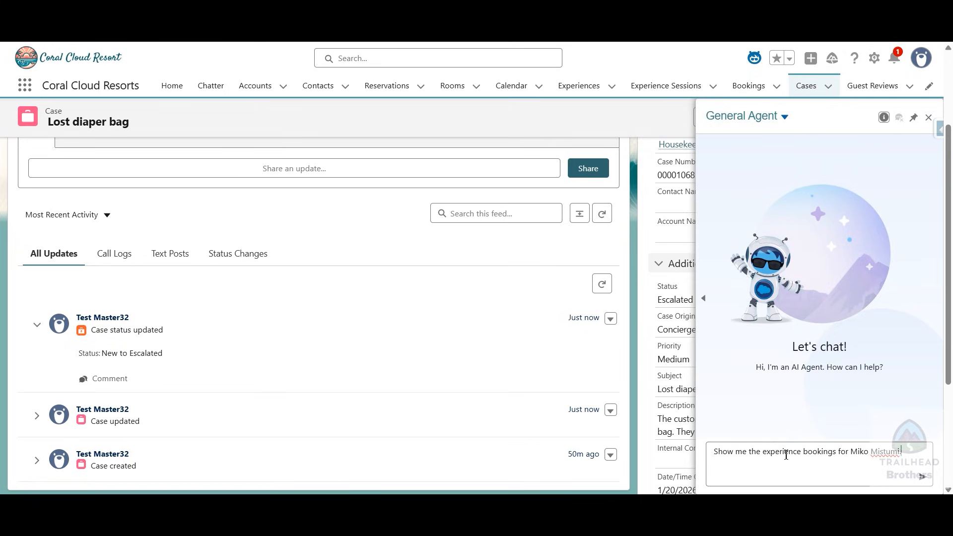
pyautogui.write('.')
pyautogui.press('Return')
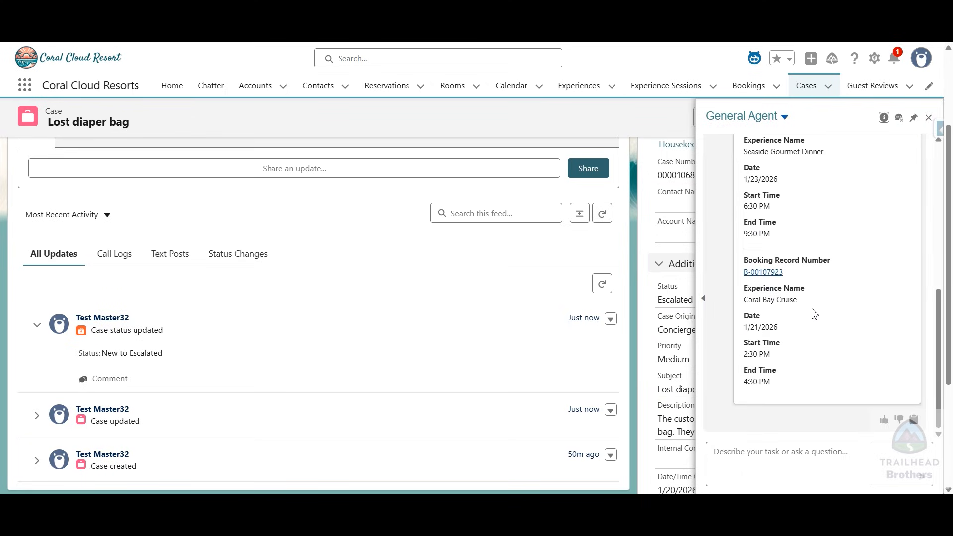
pyautogui.scroll(10, 814, 314)
pyautogui.scroll(-5, 815, 314)
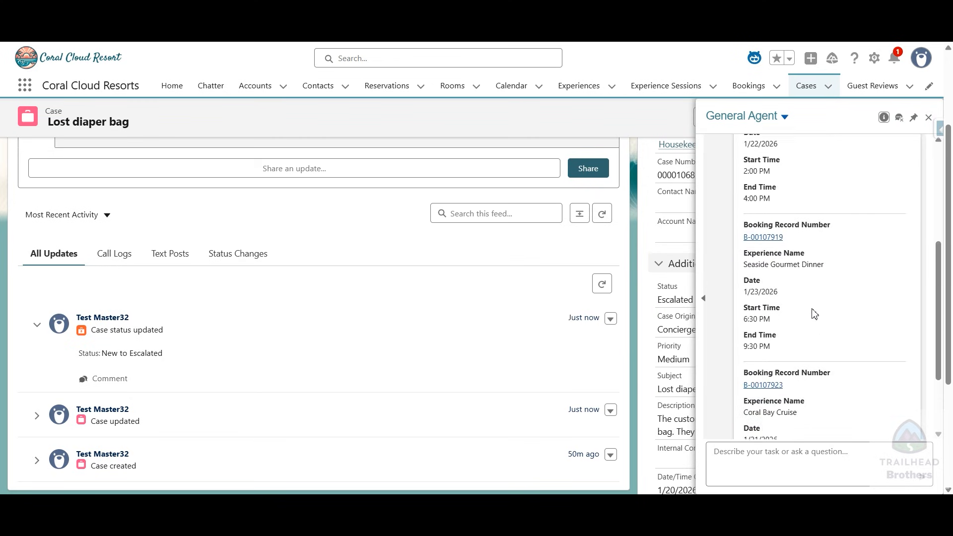
pyautogui.scroll(-3, 815, 314)
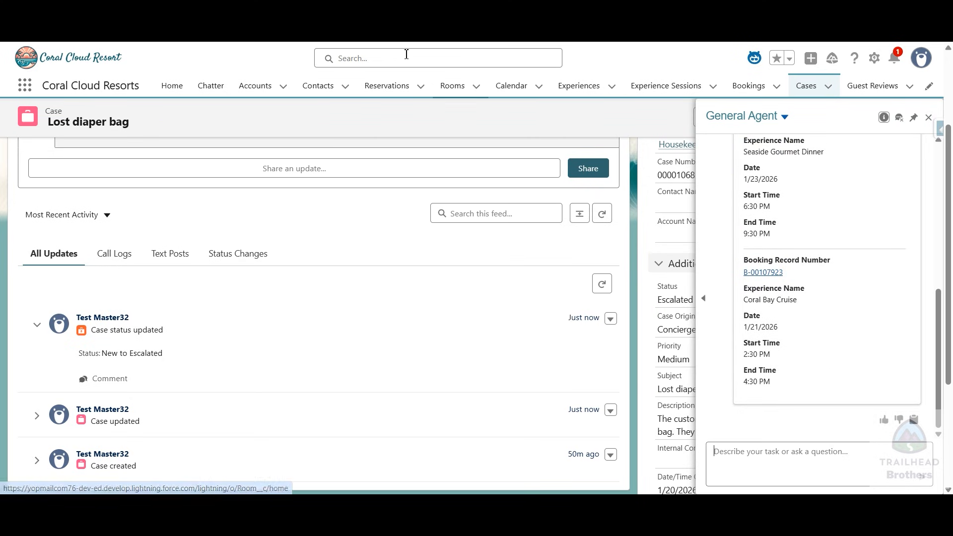
# Step: Consult step 5 of the Trailhead unit and open the record of the guest's 2:30 PM Coral Bay Cruise booking
pyautogui.click(360, 9)
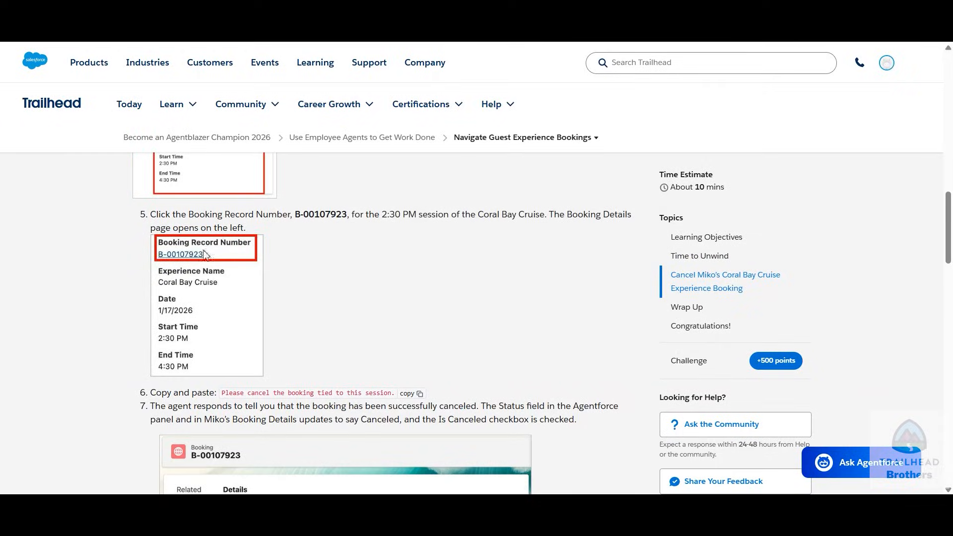
pyautogui.click(497, 9)
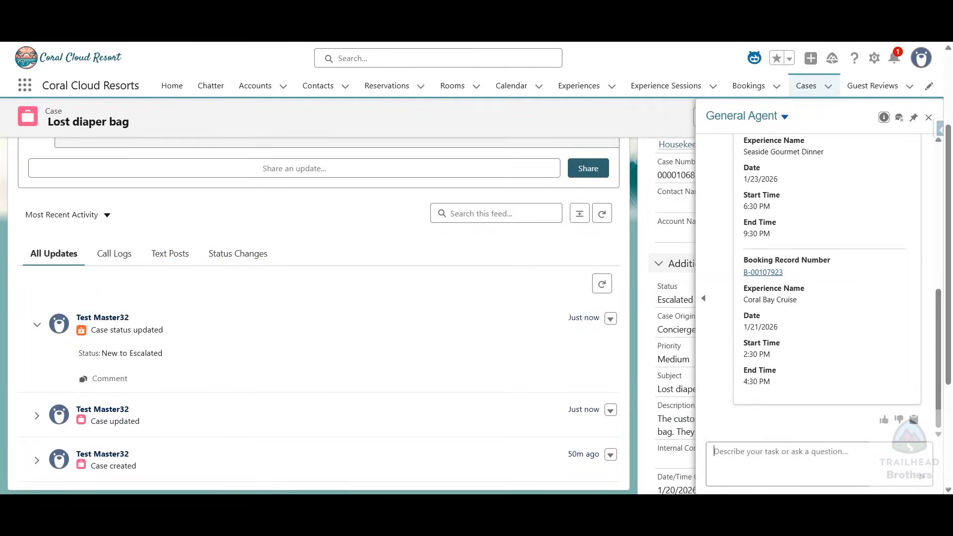
pyautogui.click(762, 273)
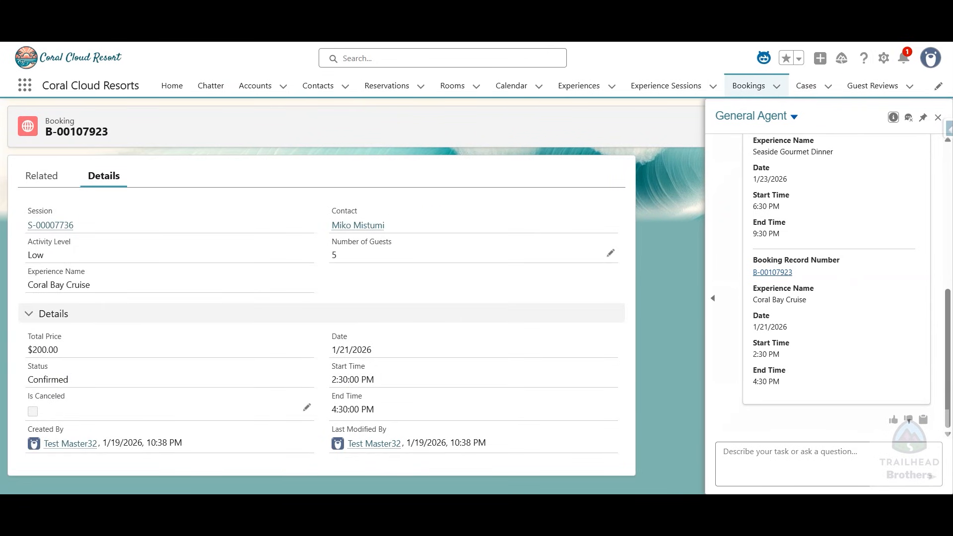
# Step: Copy "Please cancel the booking tied to this session." from step 6 of the unit and submit it to the General Agent
pyautogui.click(338, 9)
pyautogui.scroll(-4, 96, 276)
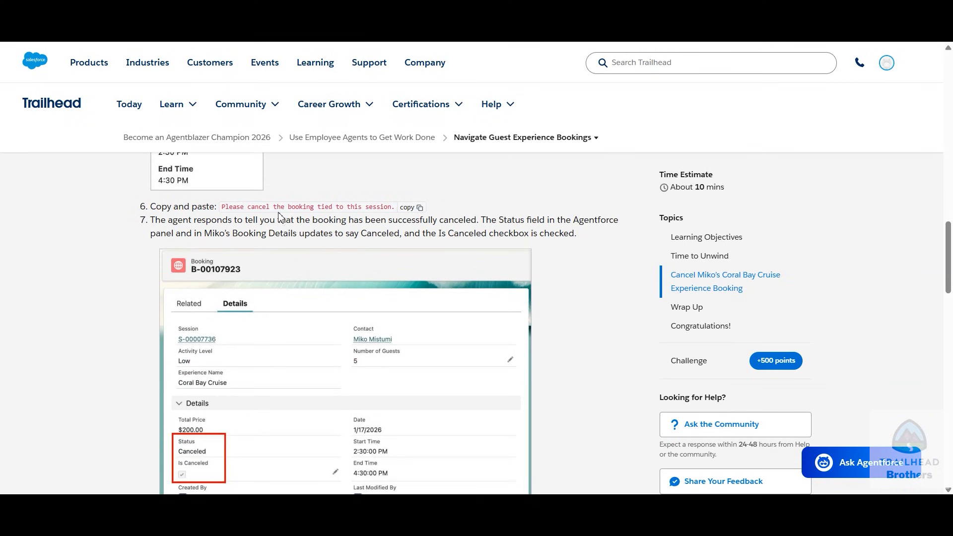
pyautogui.click(418, 209)
pyautogui.scroll(-5, 149, 259)
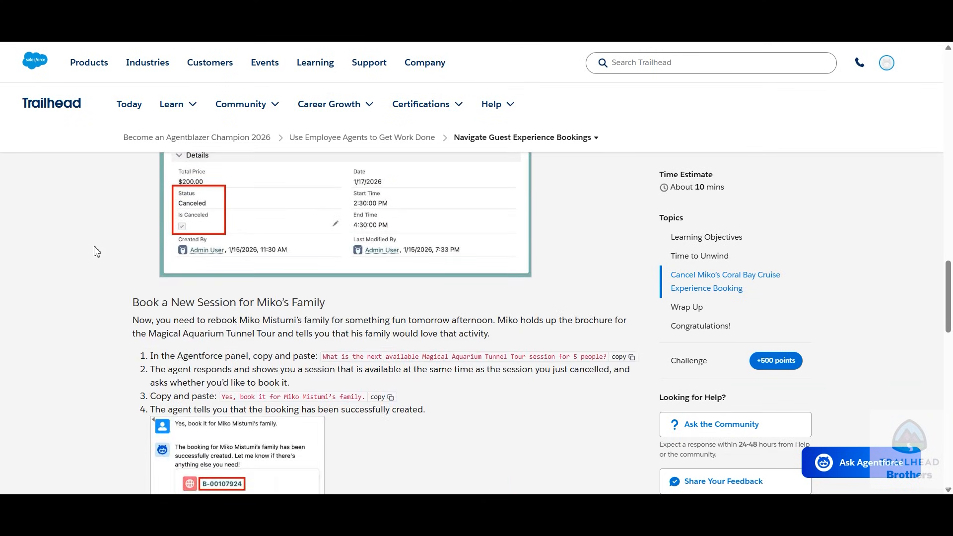
pyautogui.scroll(1, 100, 248)
pyautogui.click(356, 9)
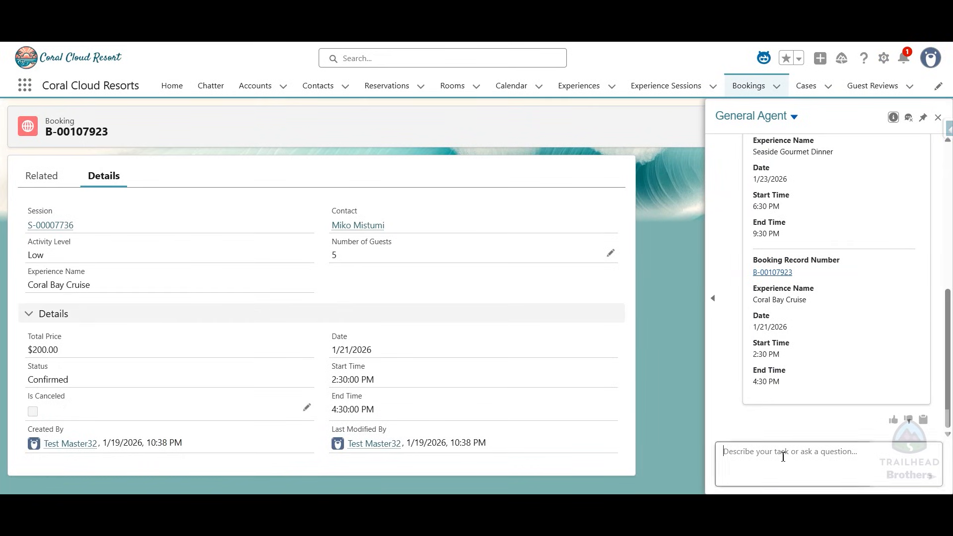
pyautogui.hotkey('ctrl', 'v')
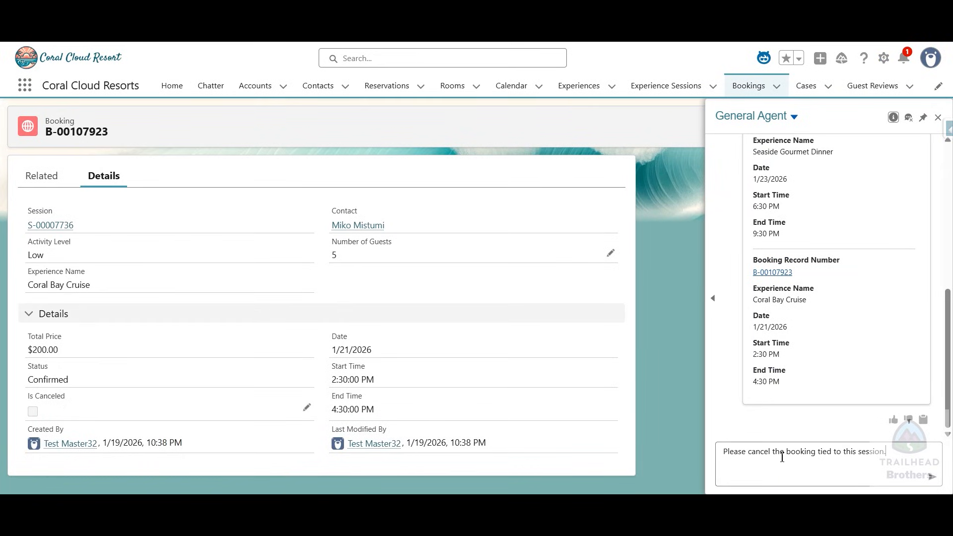
pyautogui.press('Return')
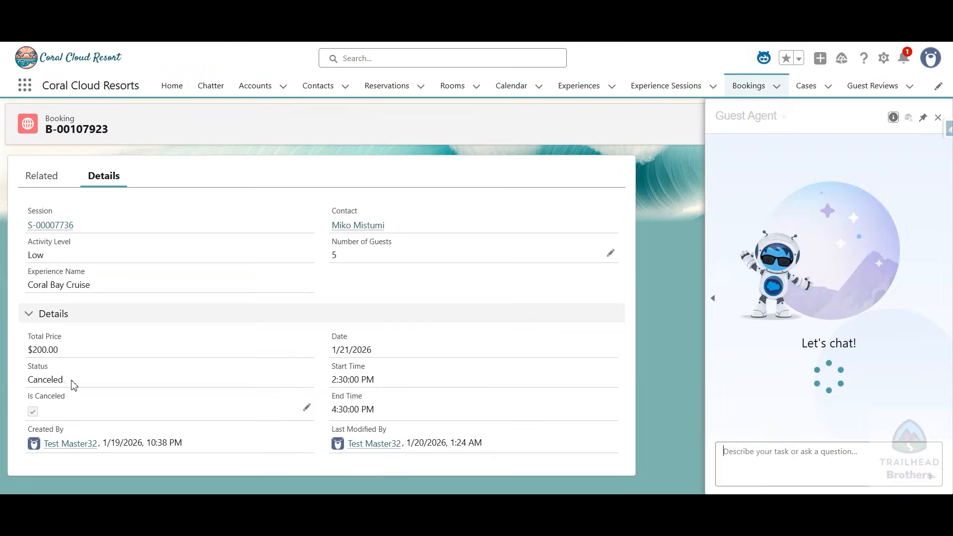
# Step: Copy the unit's prompt "What is the next available Magical Aquarium Tunnel Tour session for 5 people?" and return to the booking record
pyautogui.hotkey('ctrl', 'Tab')
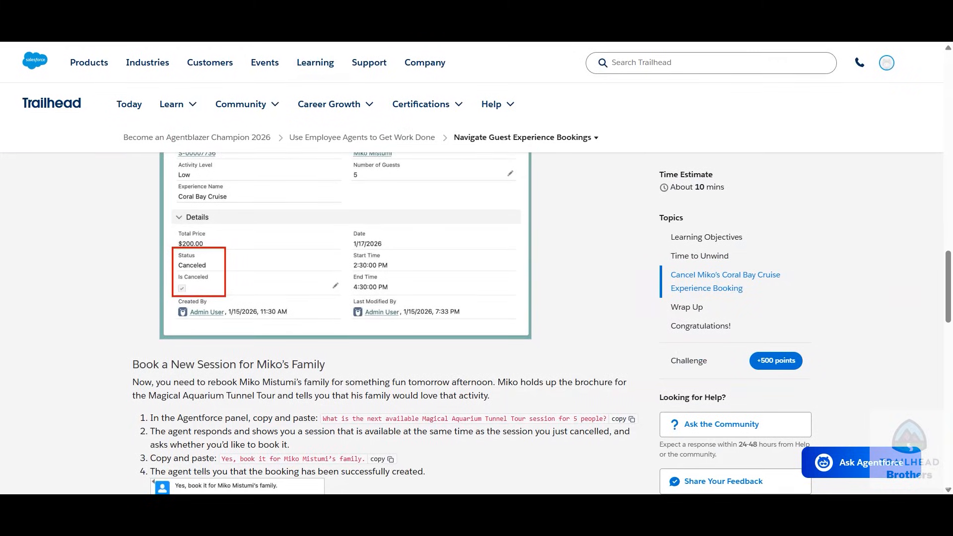
pyautogui.scroll(-3, 80, 303)
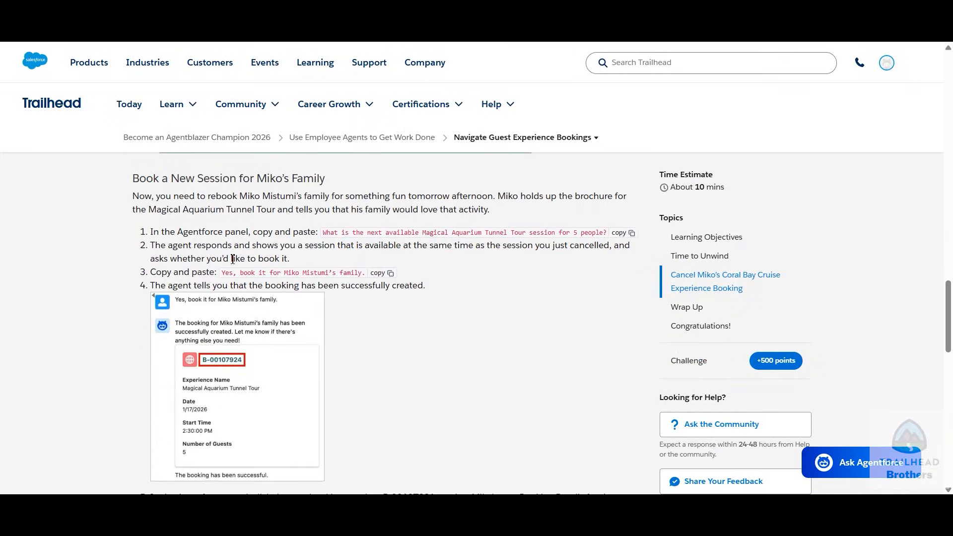
pyautogui.click(621, 233)
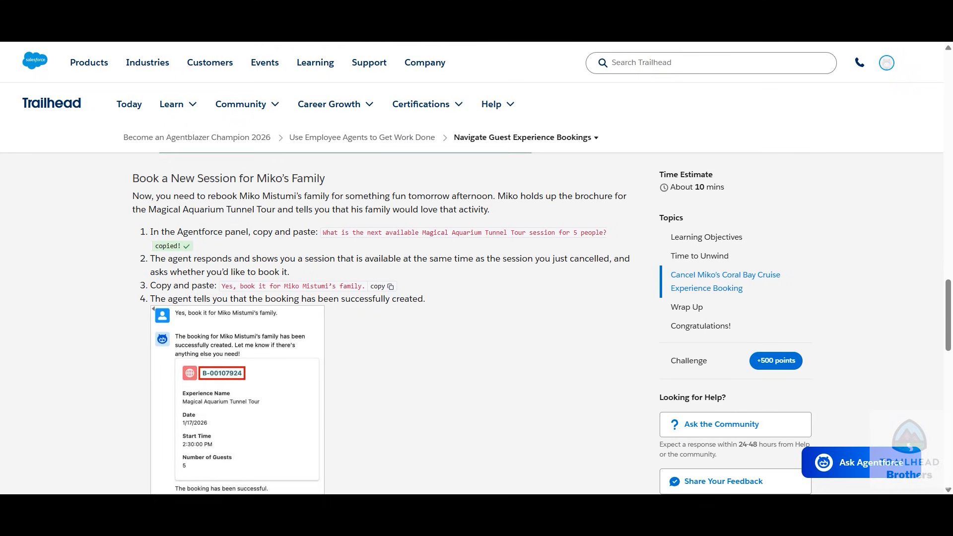
pyautogui.hotkey('ctrl', 'shift', 'Tab')
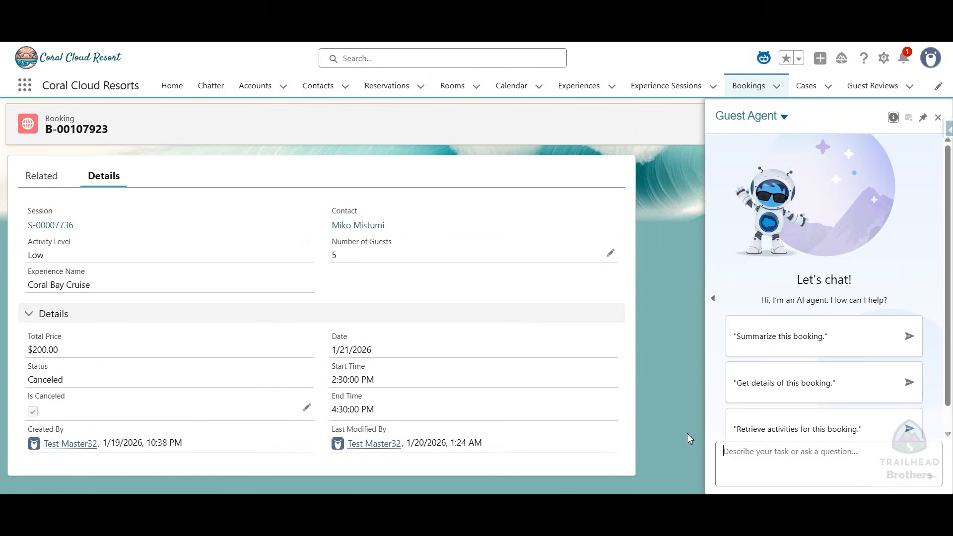
# Step: Switch the agent panel from the Guest Agent to the General Agent and submit the copied Magical Aquarium Tunnel Tour question
pyautogui.click(746, 119)
pyautogui.click(698, 289)
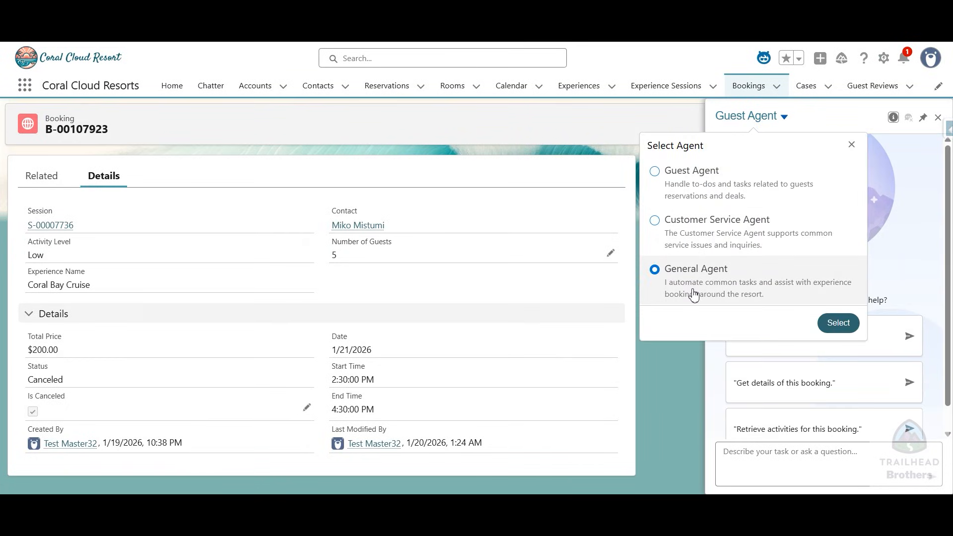
pyautogui.click(838, 323)
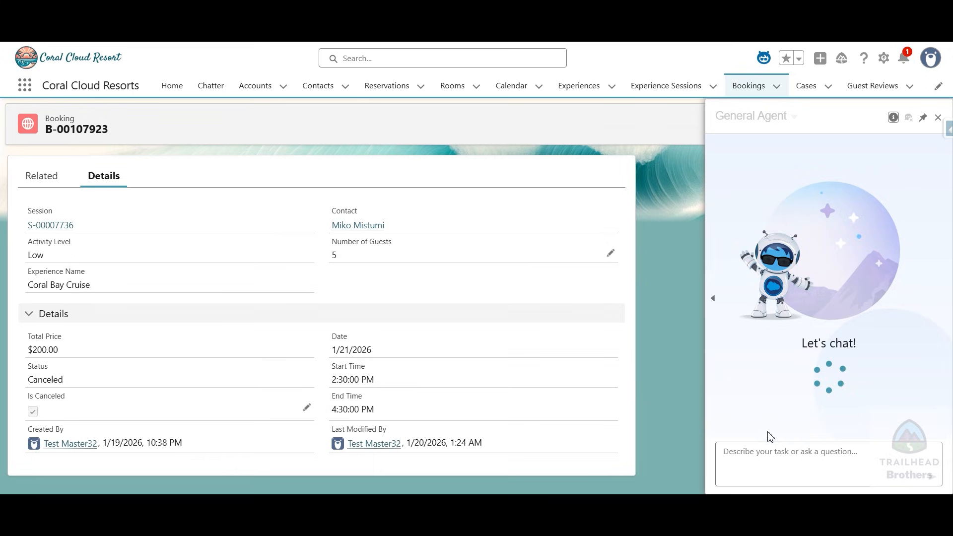
pyautogui.click(767, 461)
pyautogui.hotkey('ctrl', 'v')
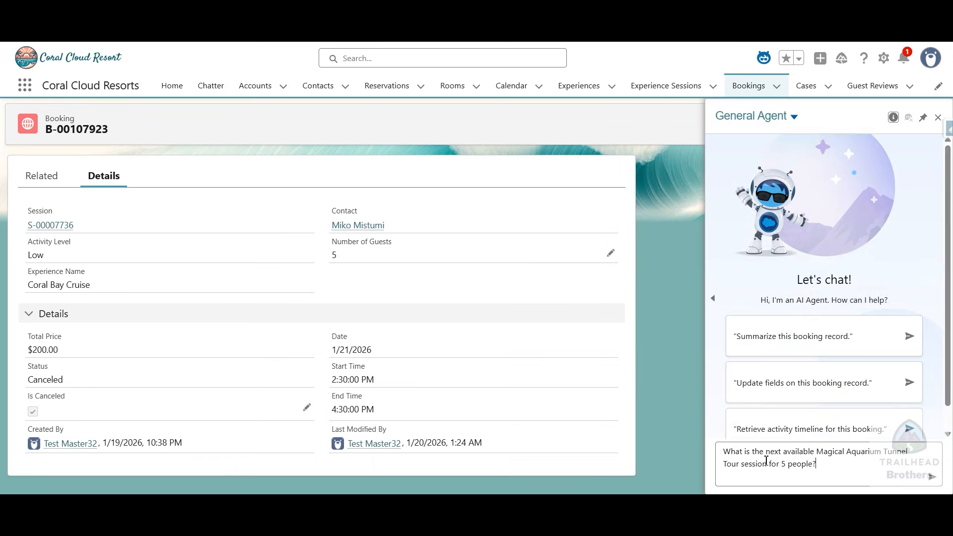
pyautogui.press('Return')
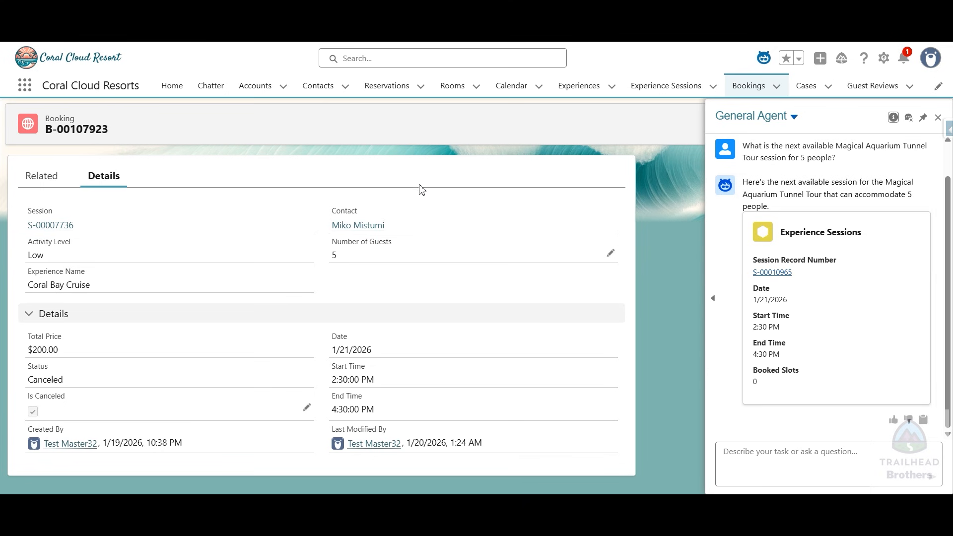
# Step: Copy the step 3 prompt that confirms the booking for the guest's family and read through the rest of the unit
pyautogui.click(724, 452)
pyautogui.click(346, 11)
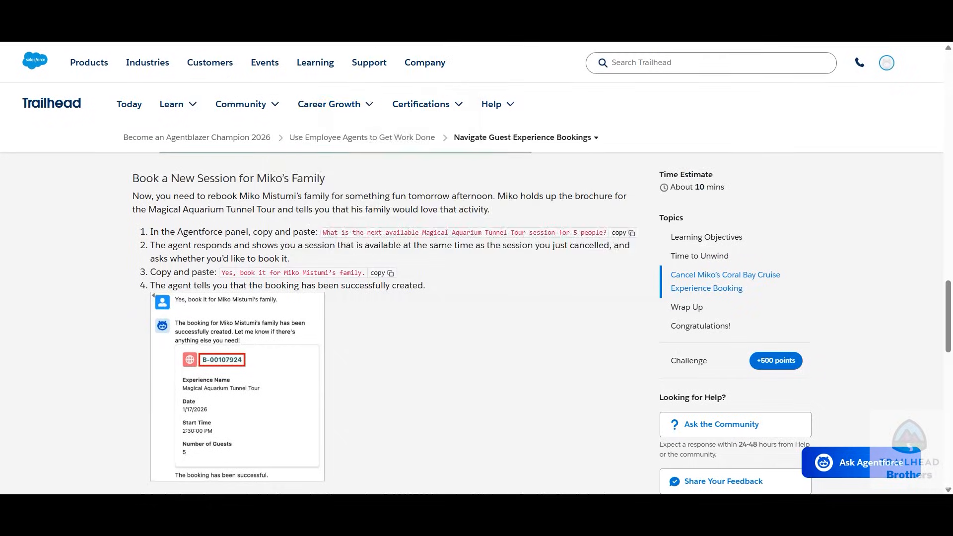
pyautogui.click(389, 274)
pyautogui.scroll(-8, 392, 287)
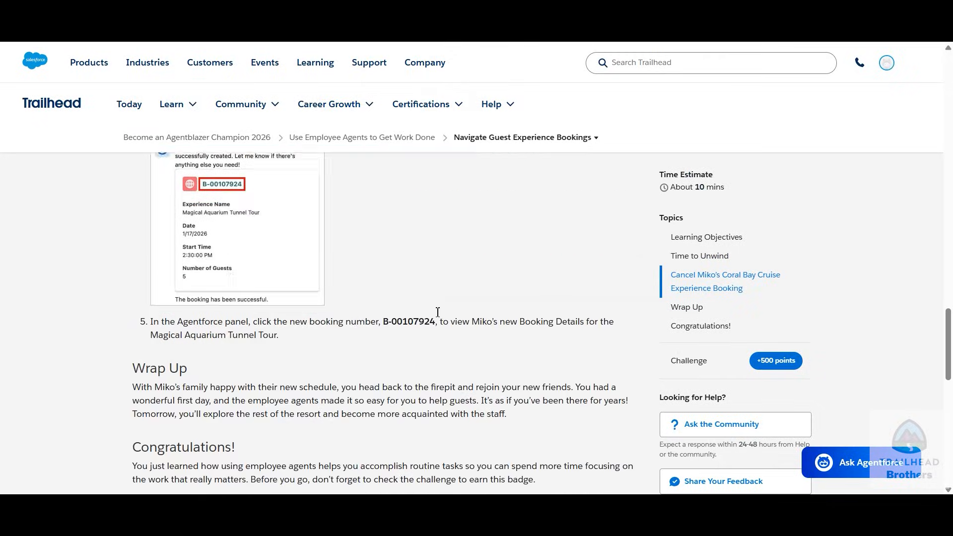
pyautogui.scroll(-2, 381, 283)
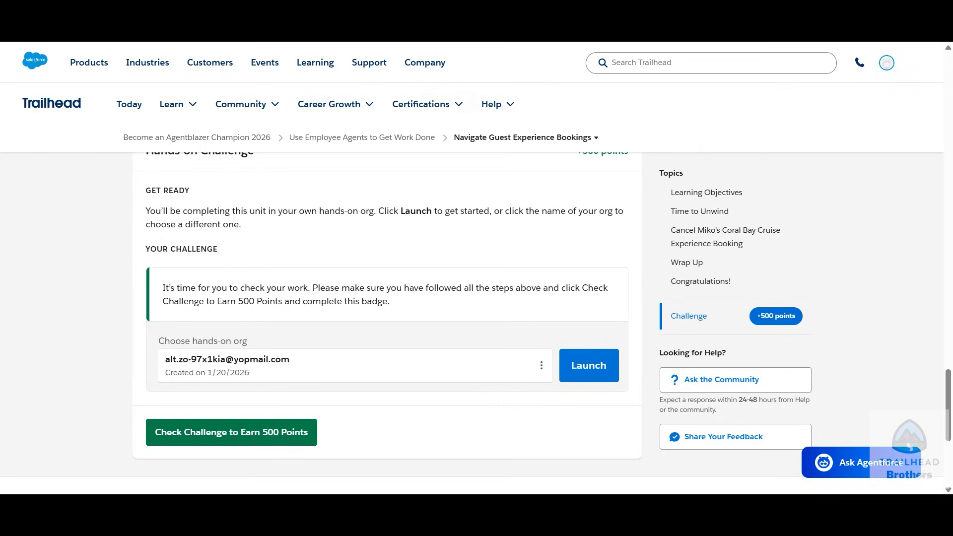
# Step: Submit the copied booking confirmation for the guest's family to the General Agent and review its reply
pyautogui.click(298, 15)
pyautogui.click(793, 470)
pyautogui.hotkey('ctrl', 'v')
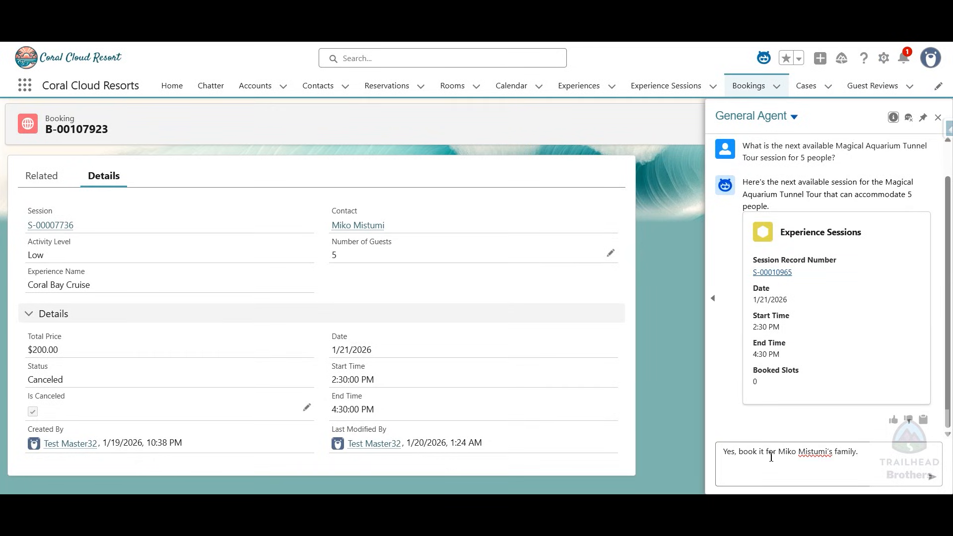
pyautogui.press('Return')
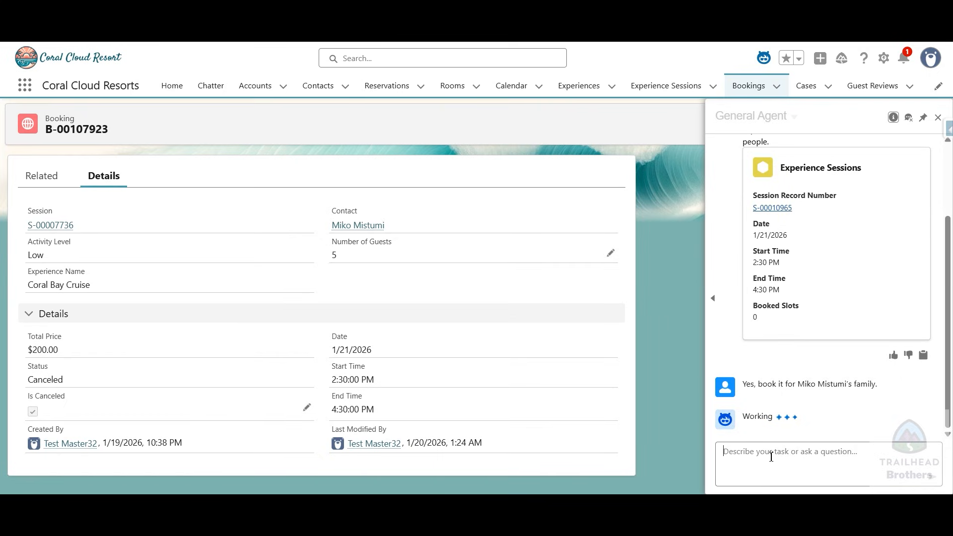
pyautogui.scroll(3, 827, 360)
pyautogui.scroll(-3, 829, 351)
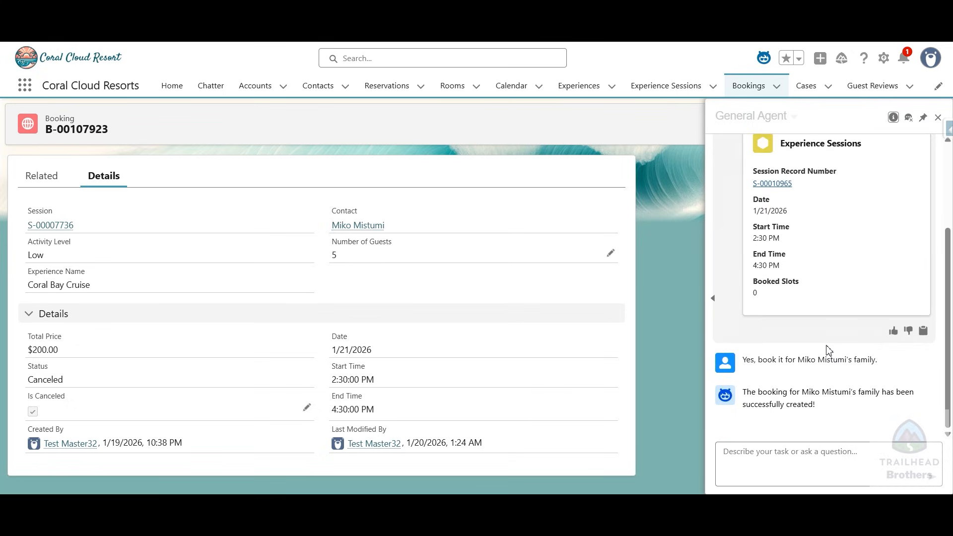
pyautogui.scroll(2, 829, 351)
pyautogui.scroll(-1, 829, 351)
pyautogui.scroll(-4, 828, 350)
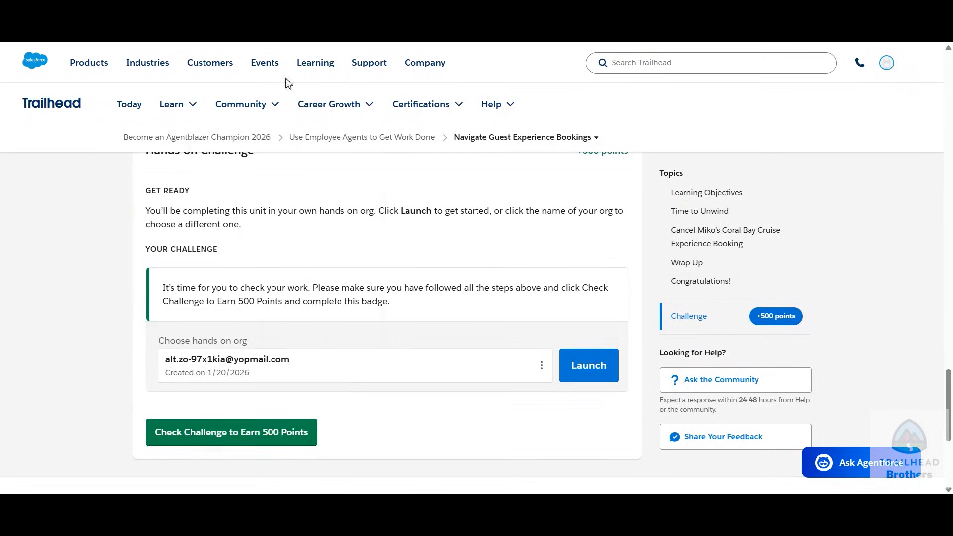
# Step: Check the Navigate Guest Experience Bookings challenge on Trailhead and rate the Use Employee Agents to Get Work Done badge five stars
pyautogui.click(227, 434)
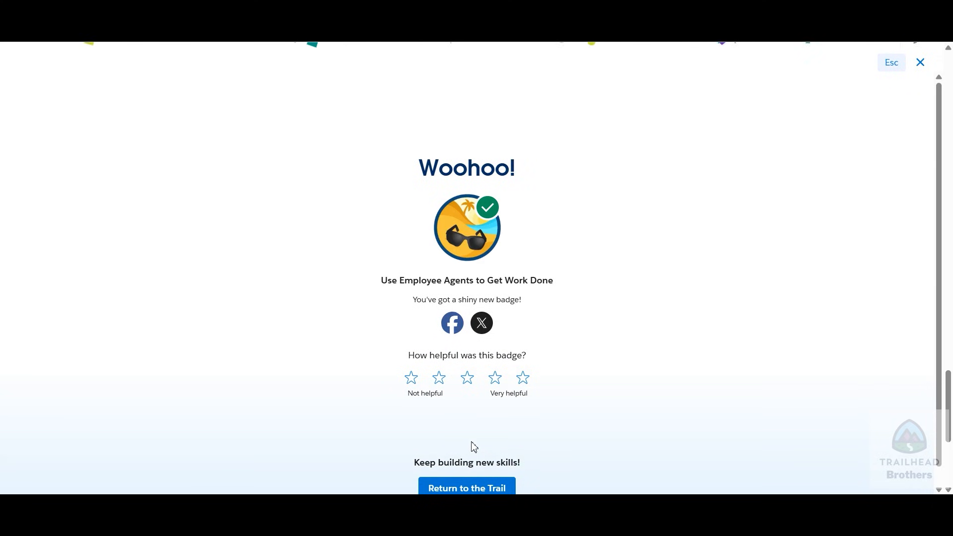
pyautogui.click(524, 381)
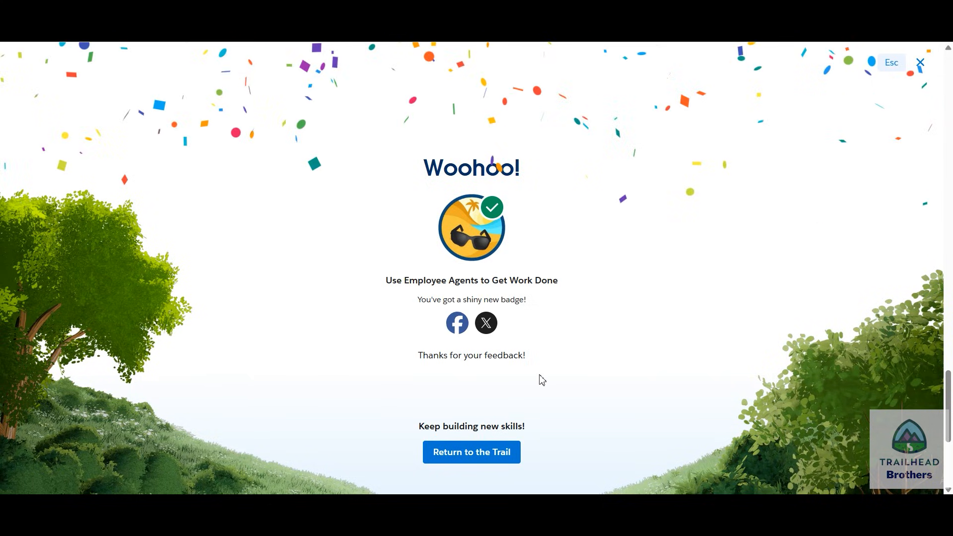